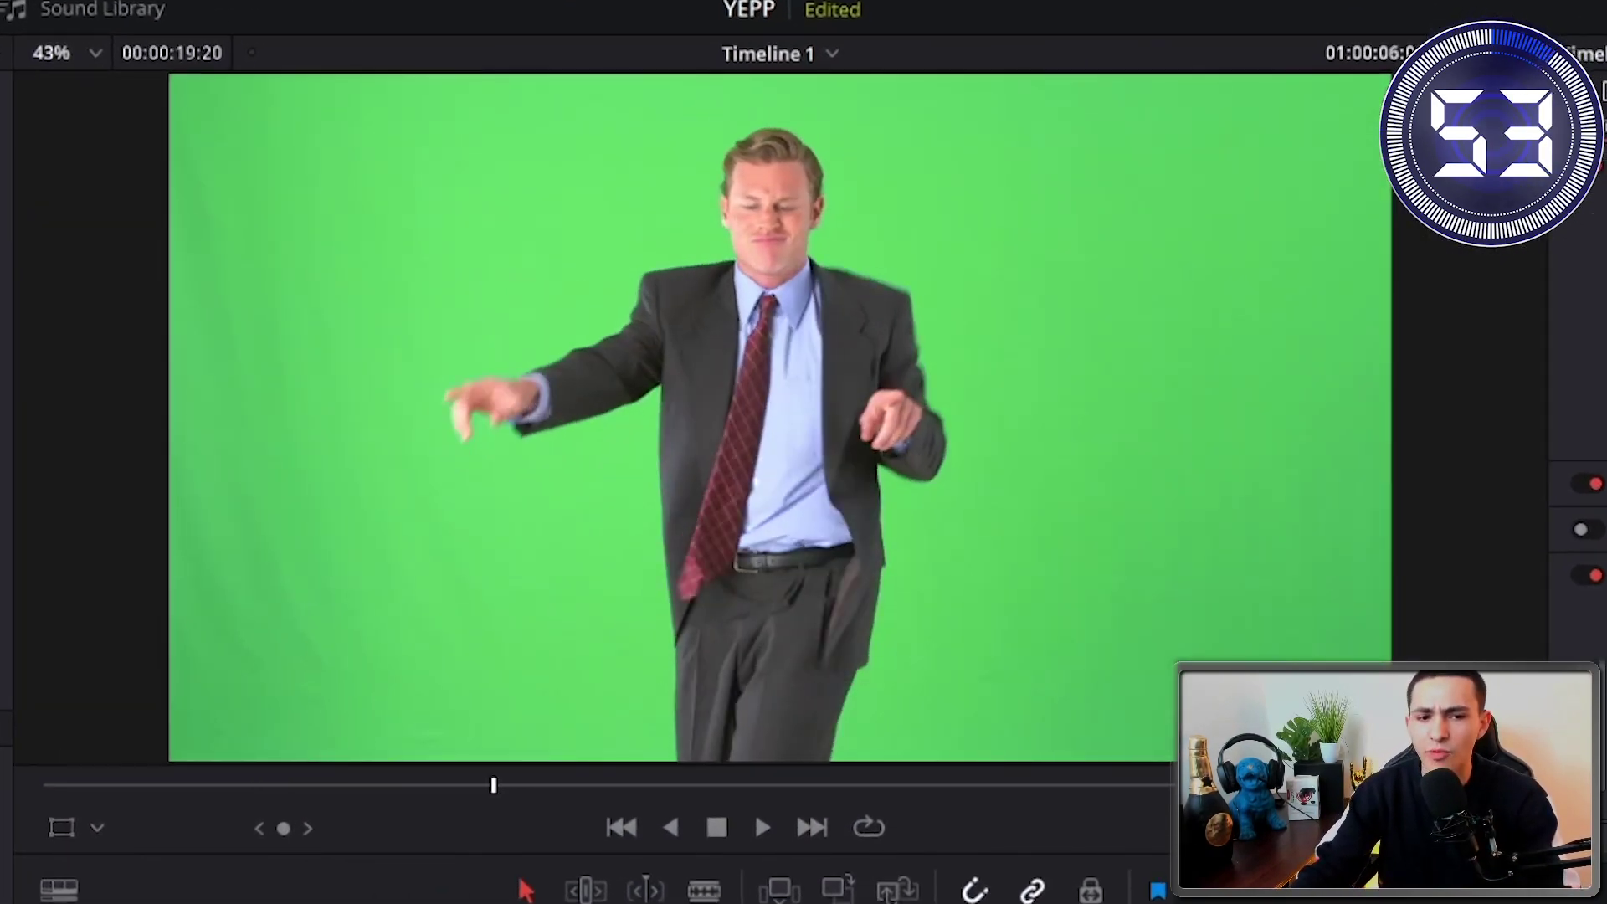
On the Color page, add an Alpha Output and wire the clip node's blue alpha into it.
{"action": "key", "text": "Home"}
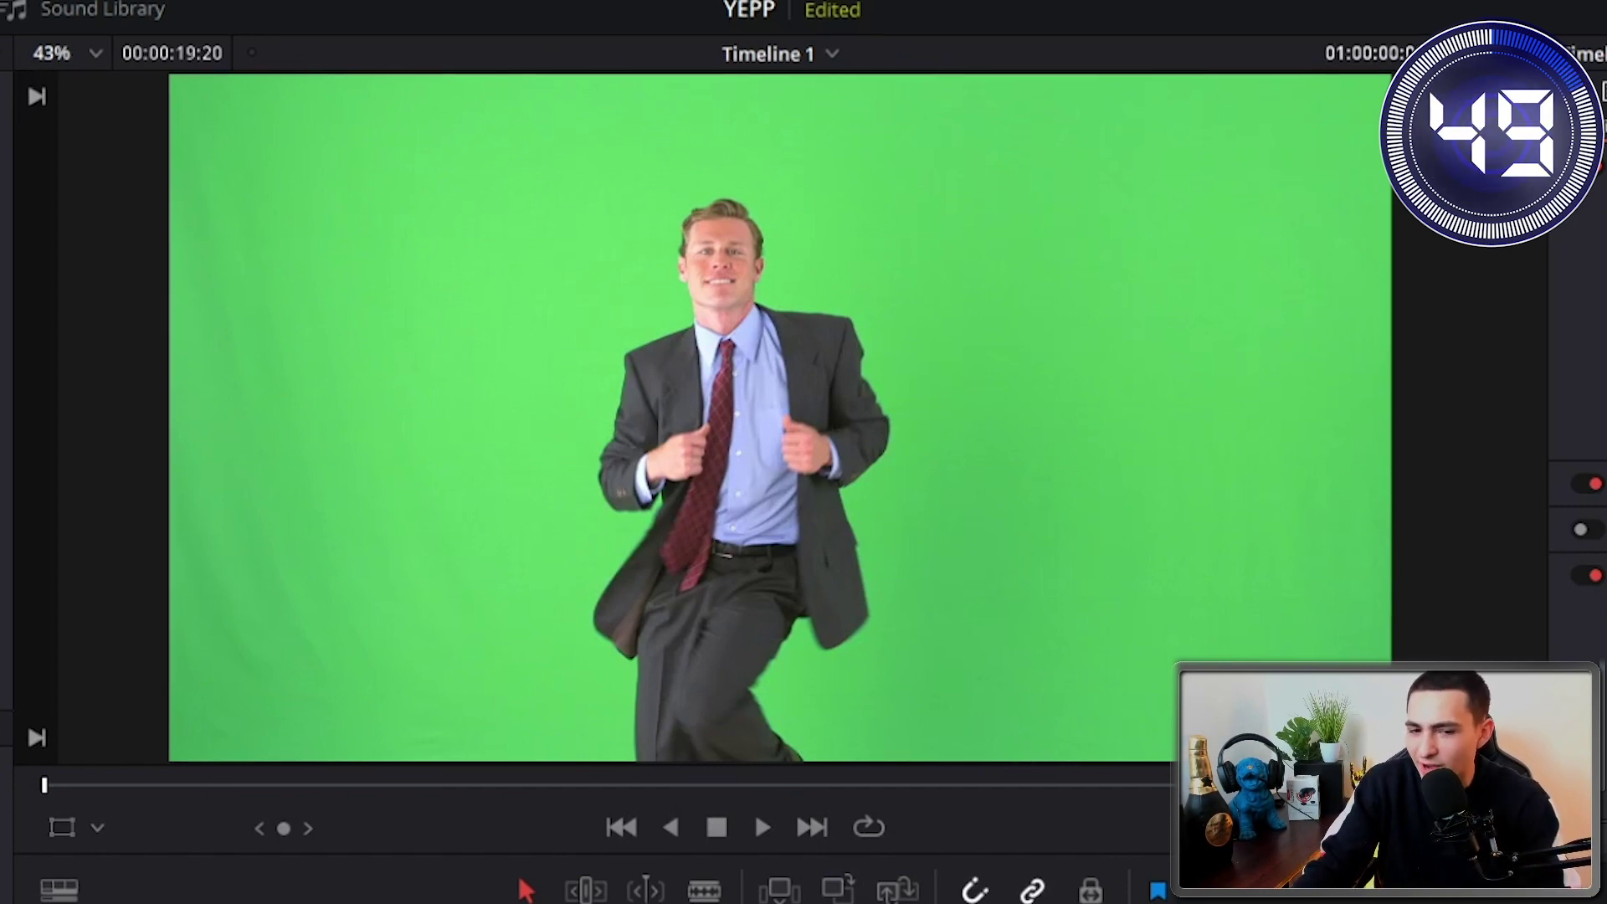
{"action": "left_click", "coordinate": [879, 885]}
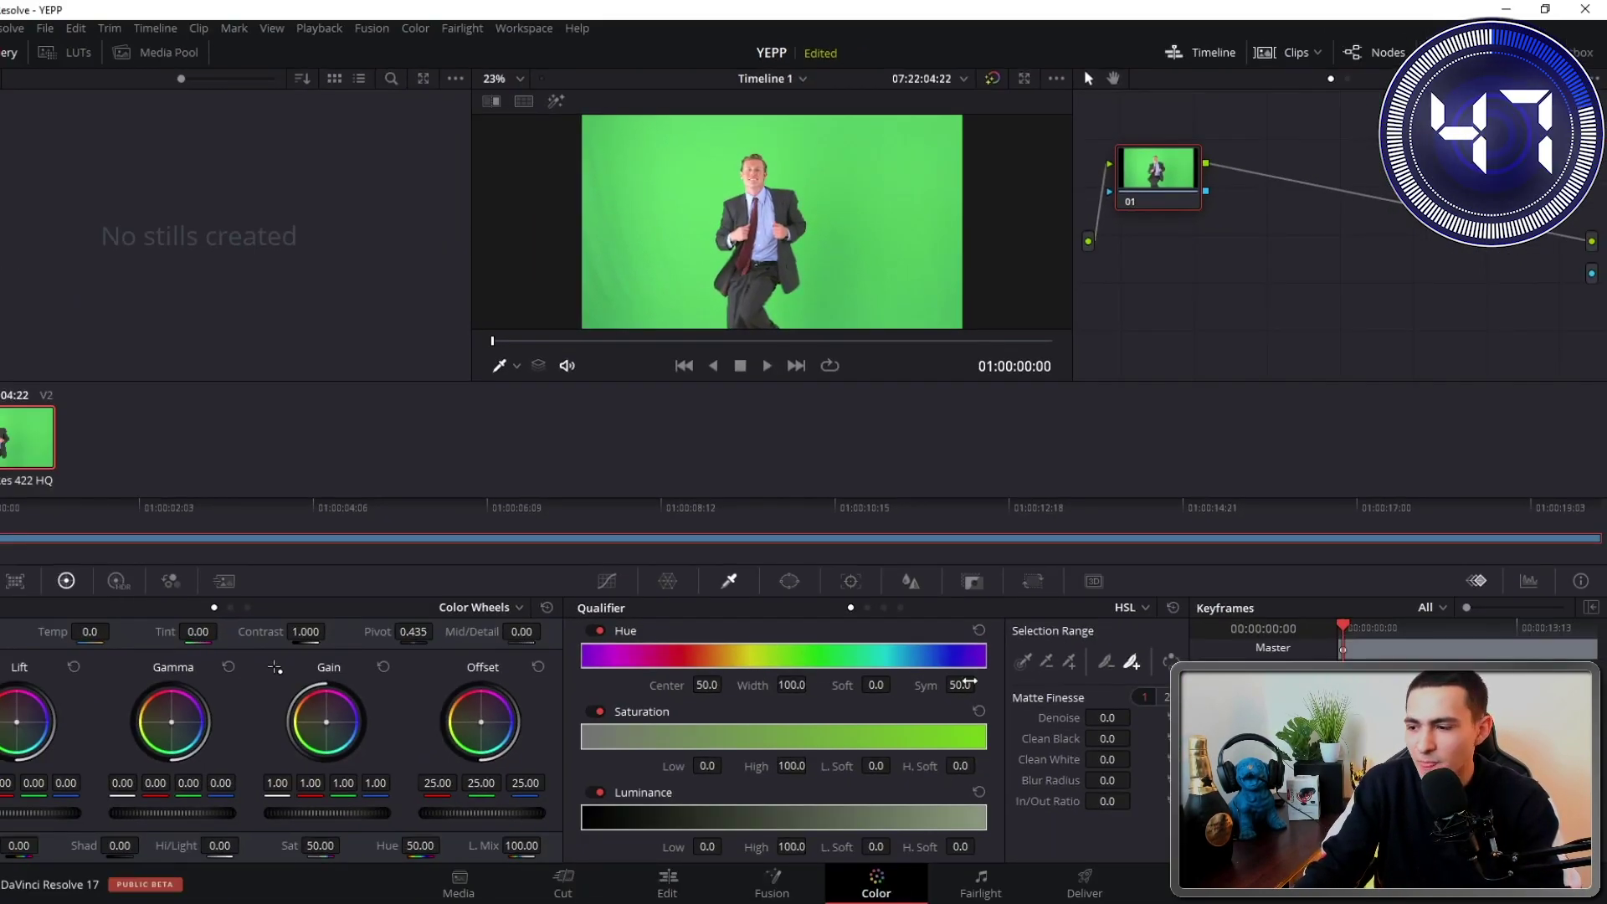
{"action": "right_click", "coordinate": [1180, 258]}
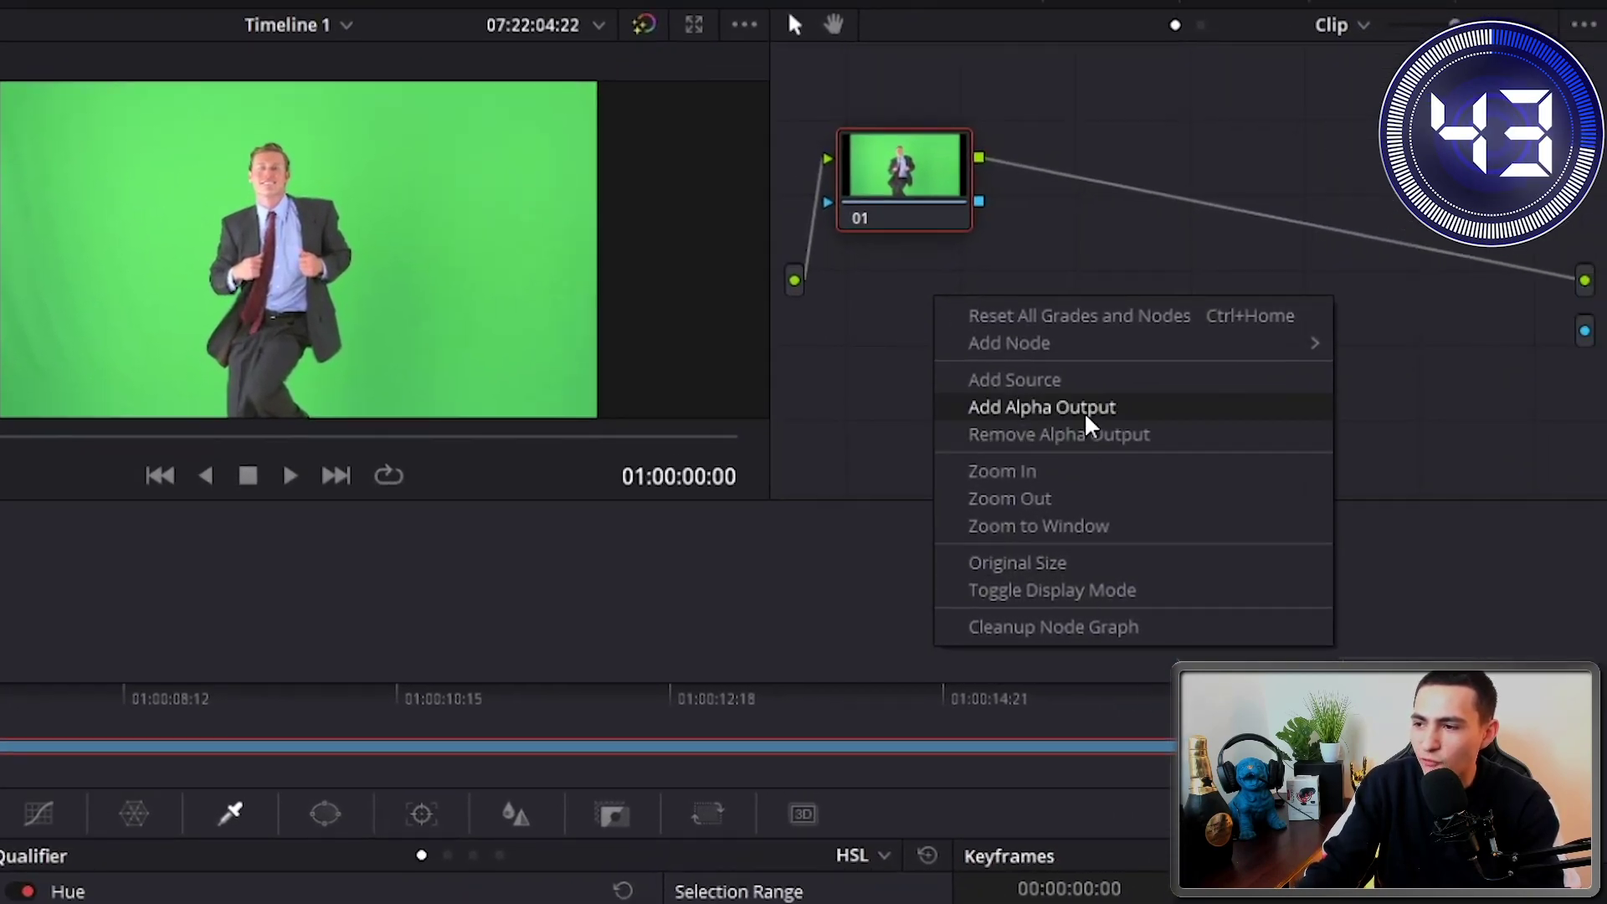
{"action": "left_click", "coordinate": [1088, 415]}
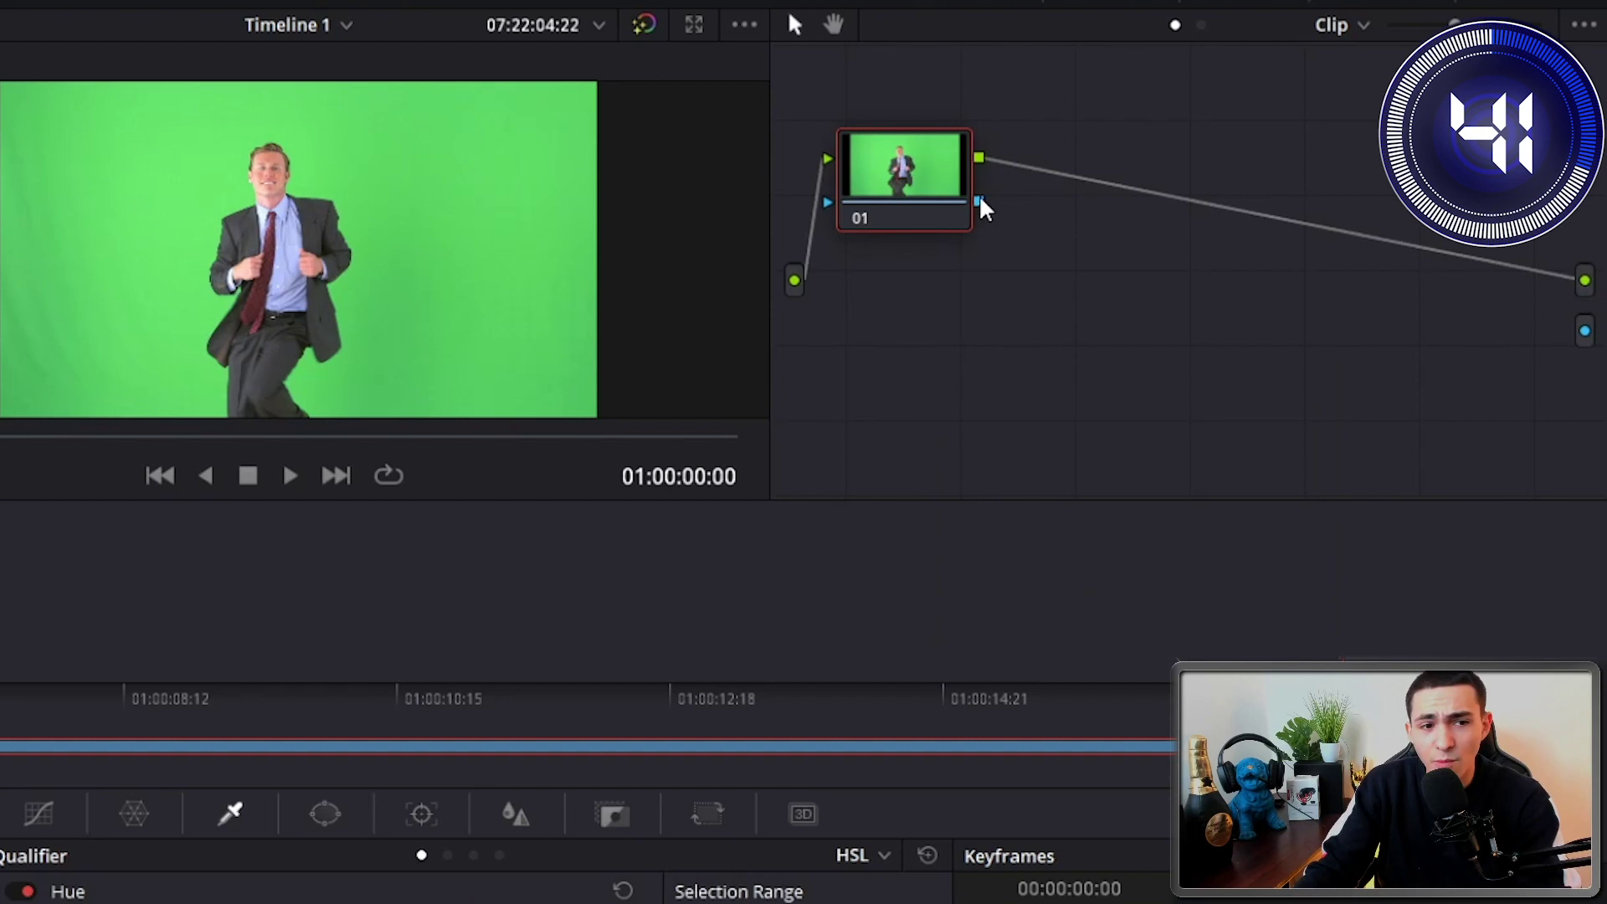
{"action": "left_click_drag", "start_coordinate": [1029, 236], "coordinate": [1482, 326]}
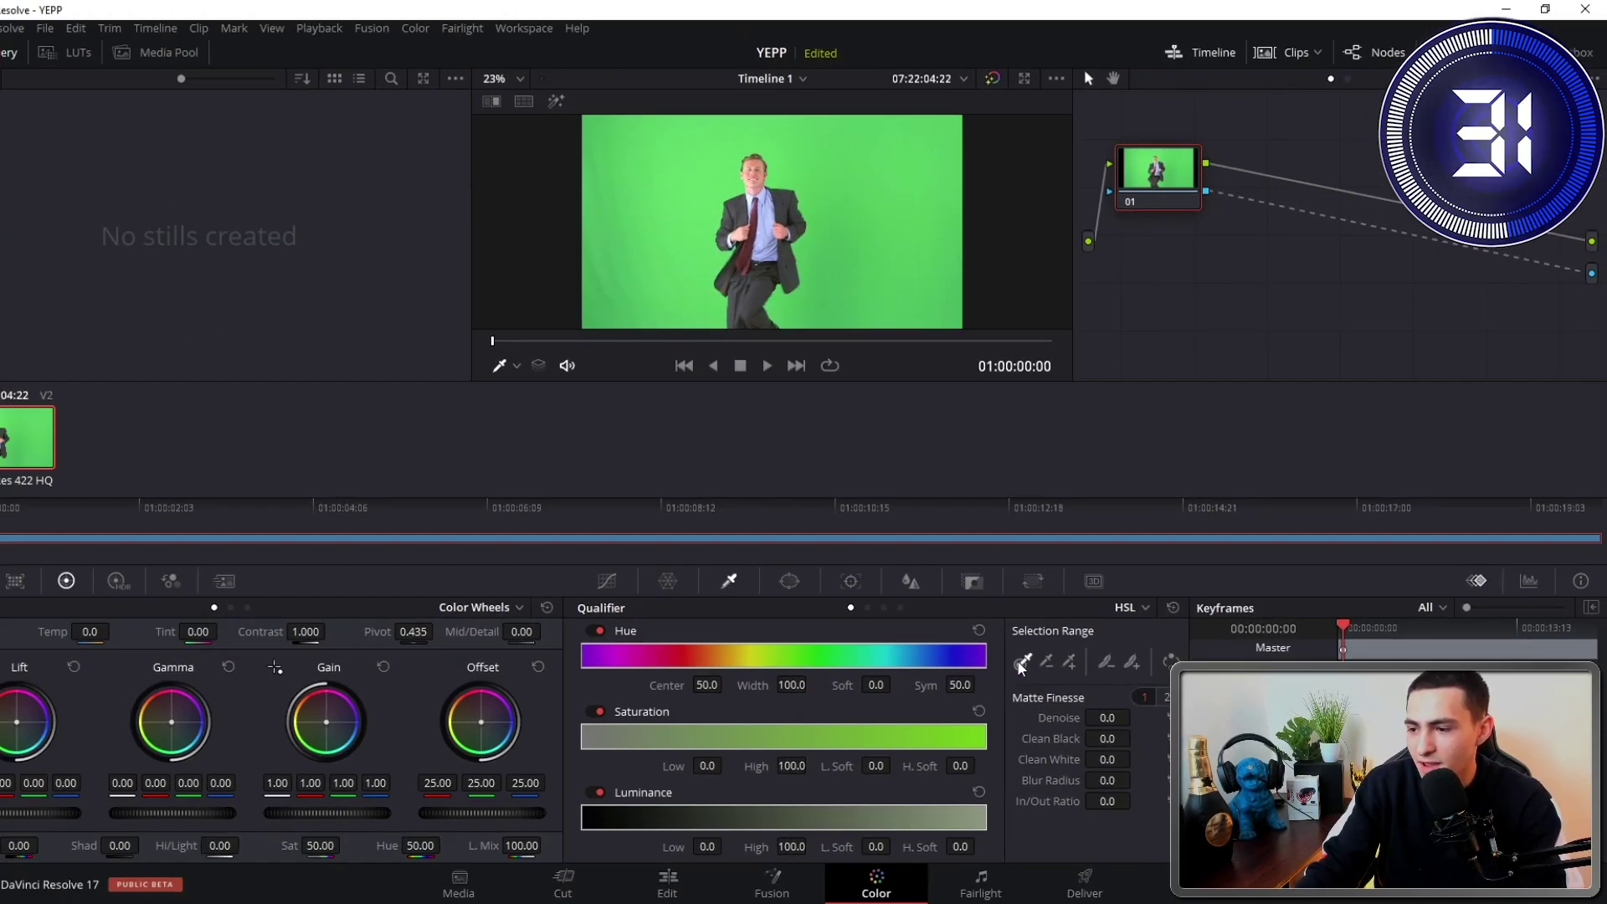
Key out the green with the Qualifier eyedropper, set In/Out Ratio to -100, and play back.
{"action": "left_click", "coordinate": [877, 208]}
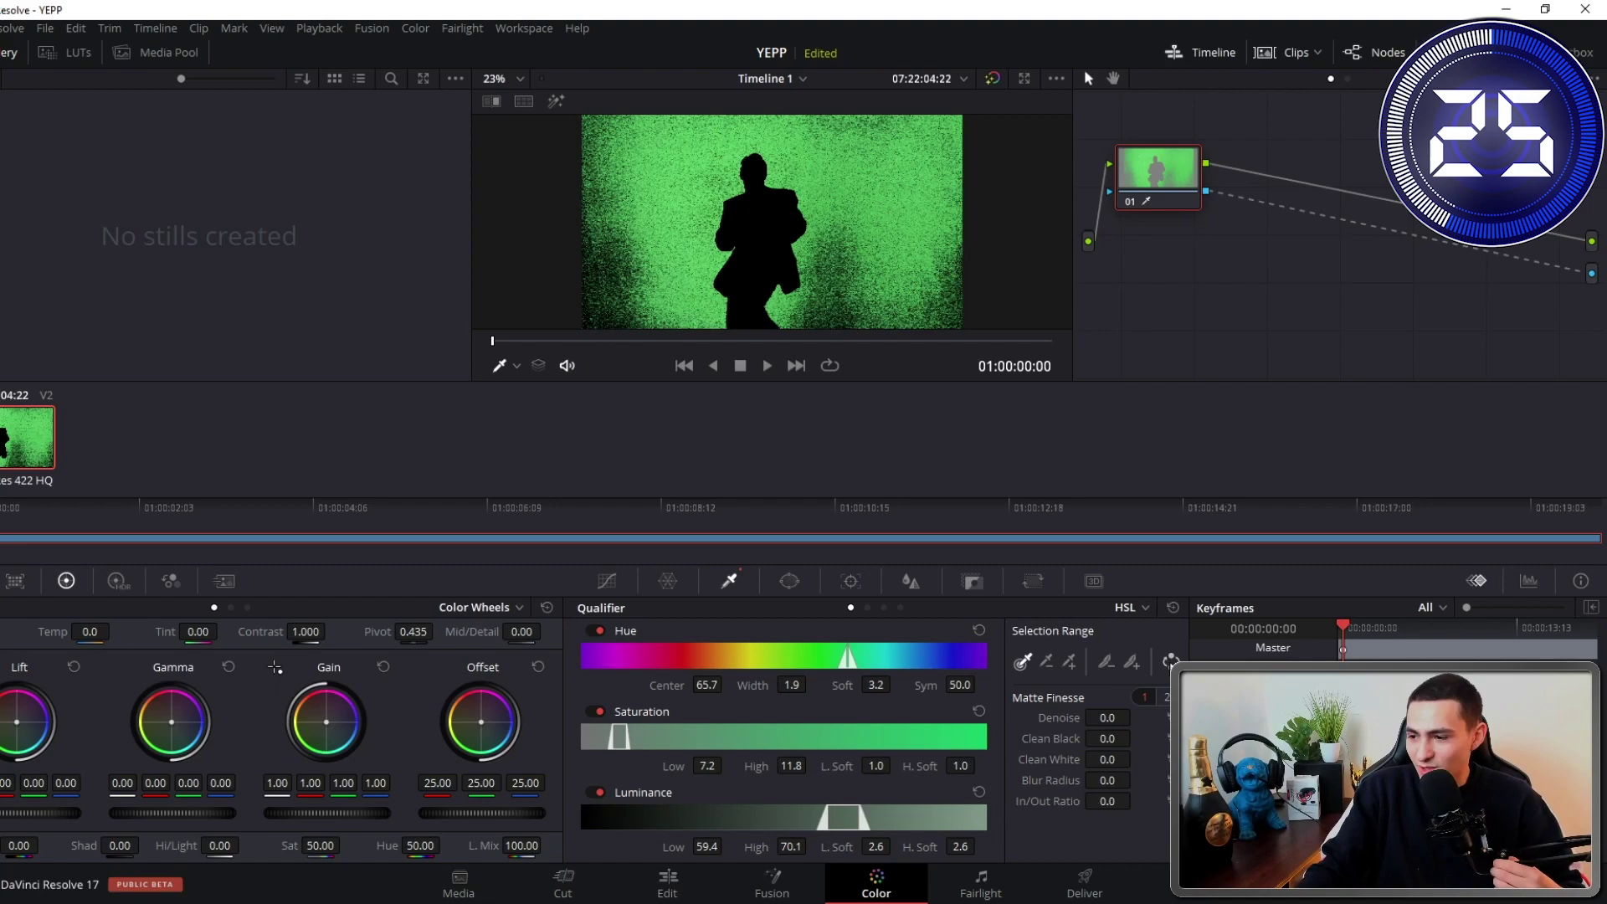
{"action": "key", "text": "shift+h"}
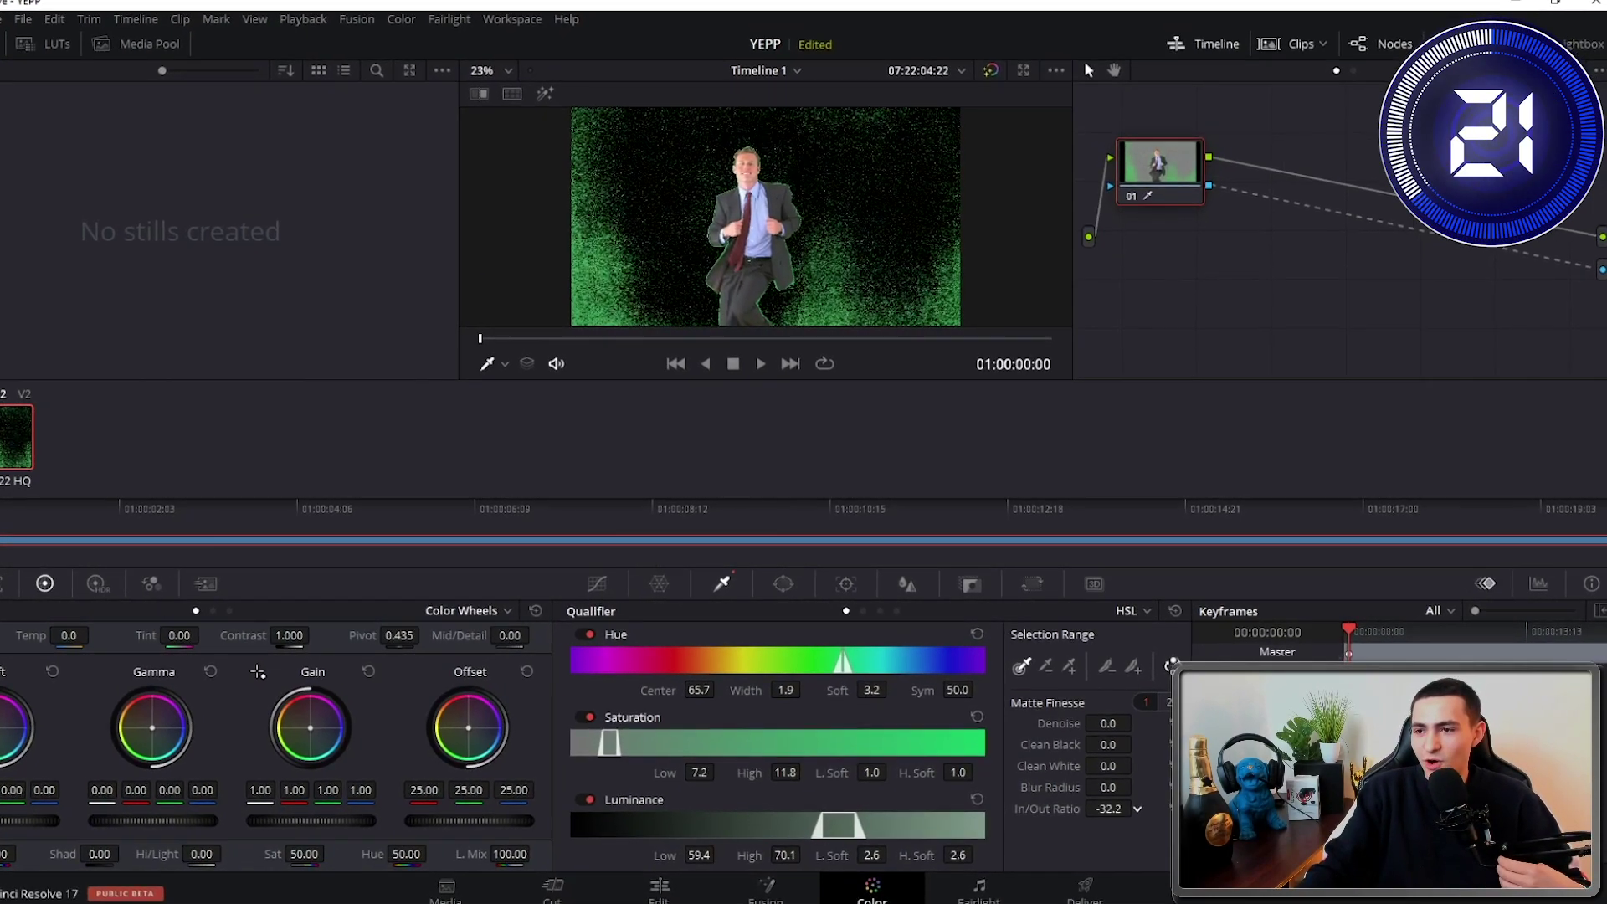
{"action": "mouse_move", "coordinate": [1131, 809]}
{"action": "left_mouse_down"}
{"action": "mouse_move", "coordinate": [1111, 809]}
{"action": "mouse_move", "coordinate": [1145, 802]}
{"action": "left_mouse_up"}
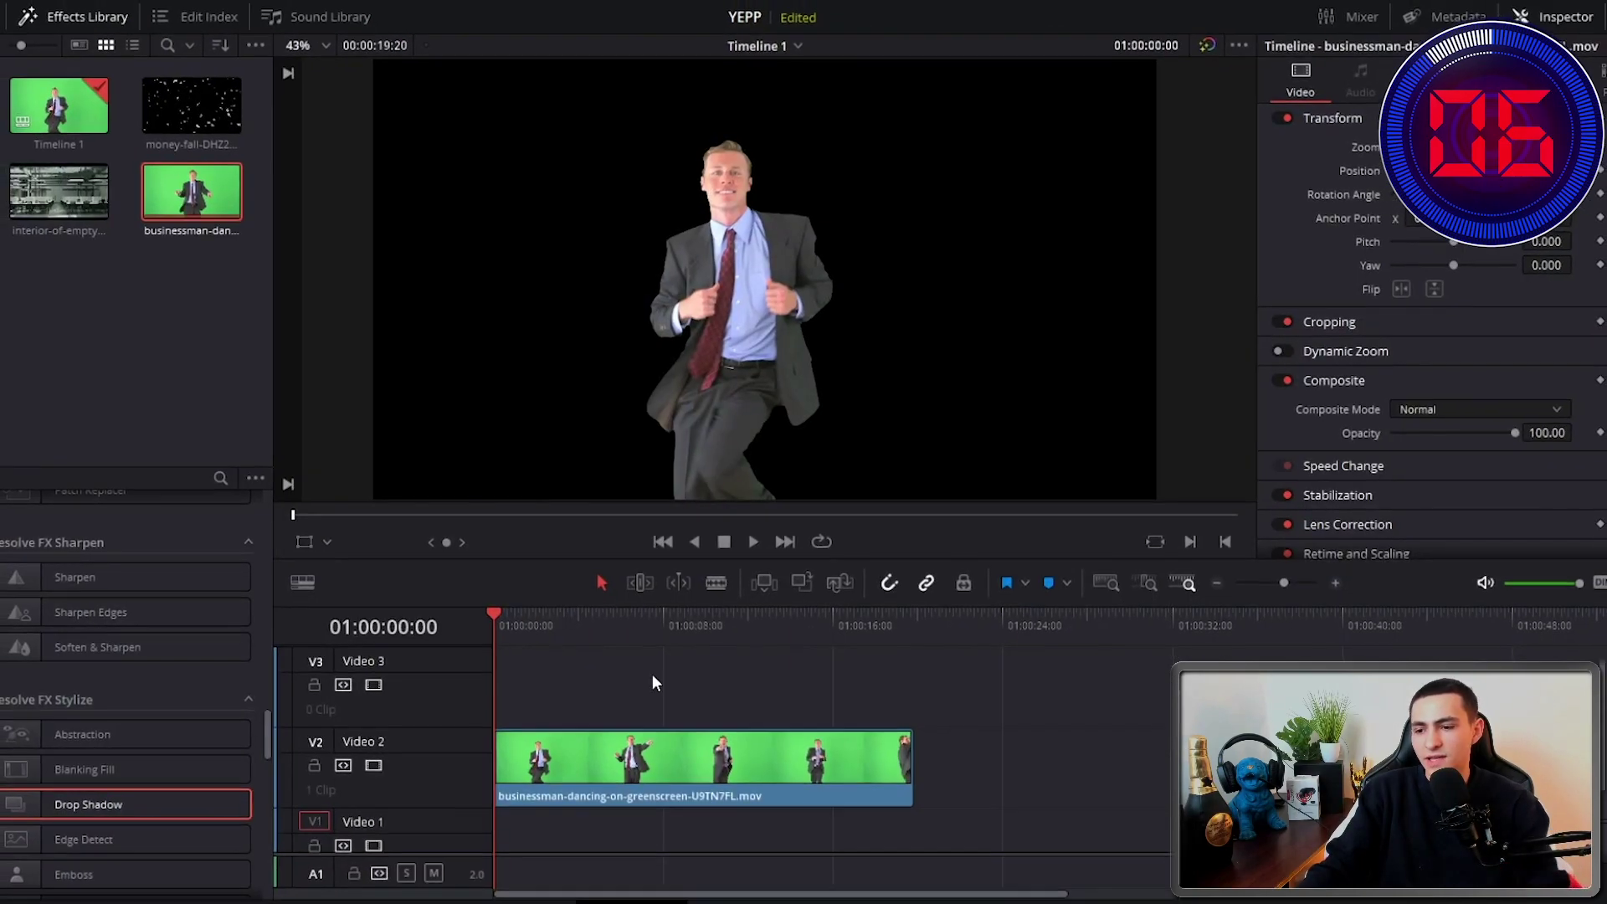
{"action": "key", "text": "space"}
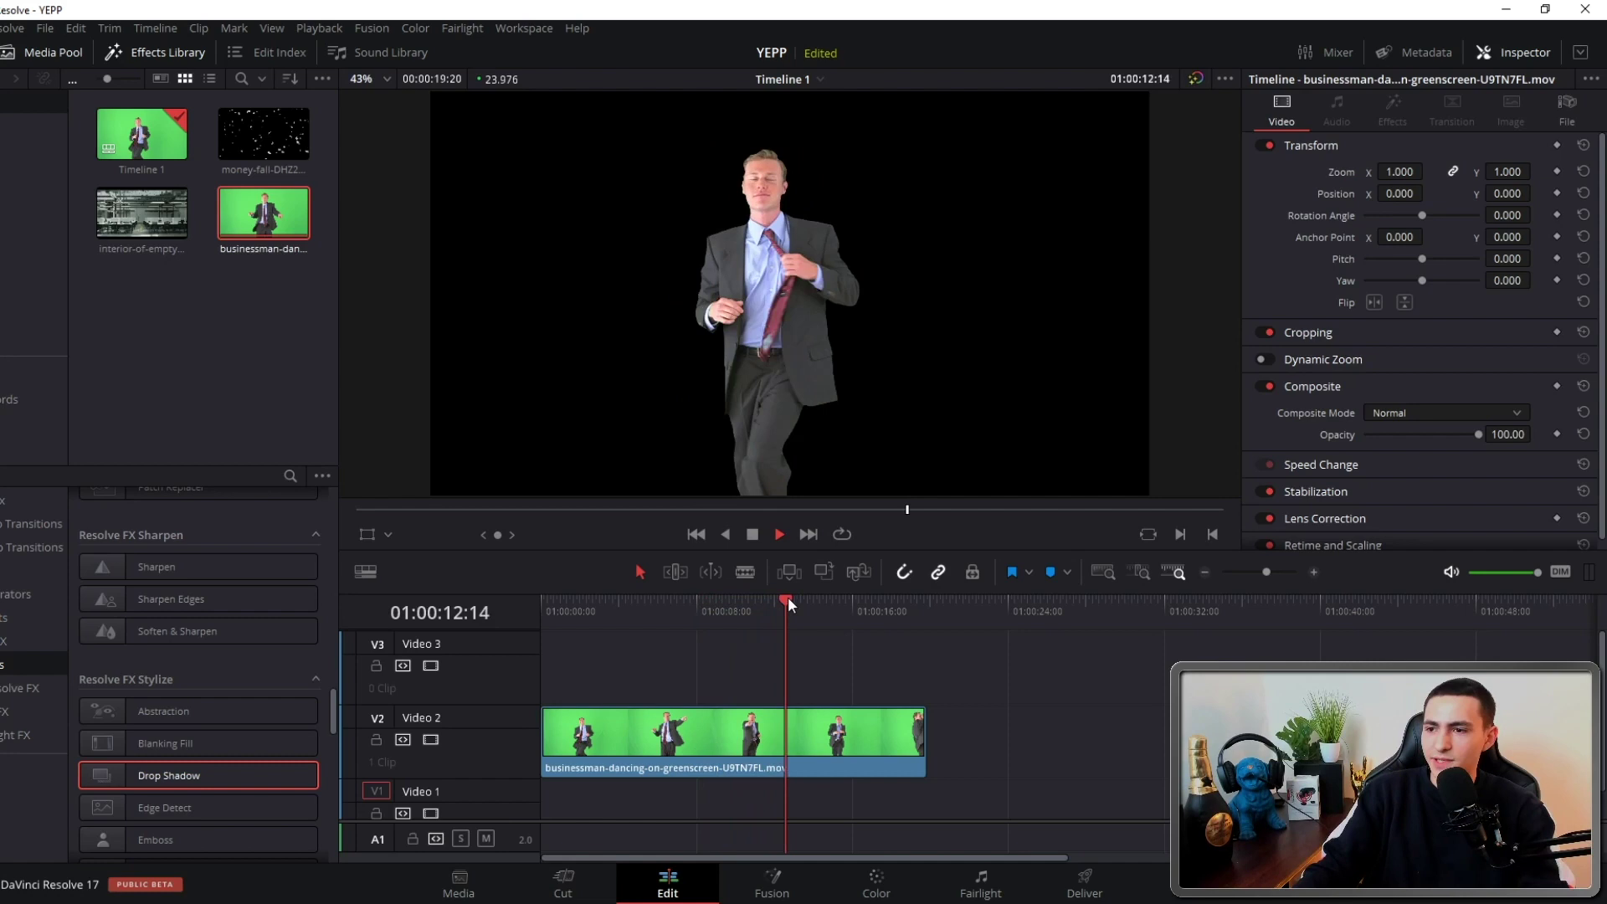
{"action": "key", "text": "space"}
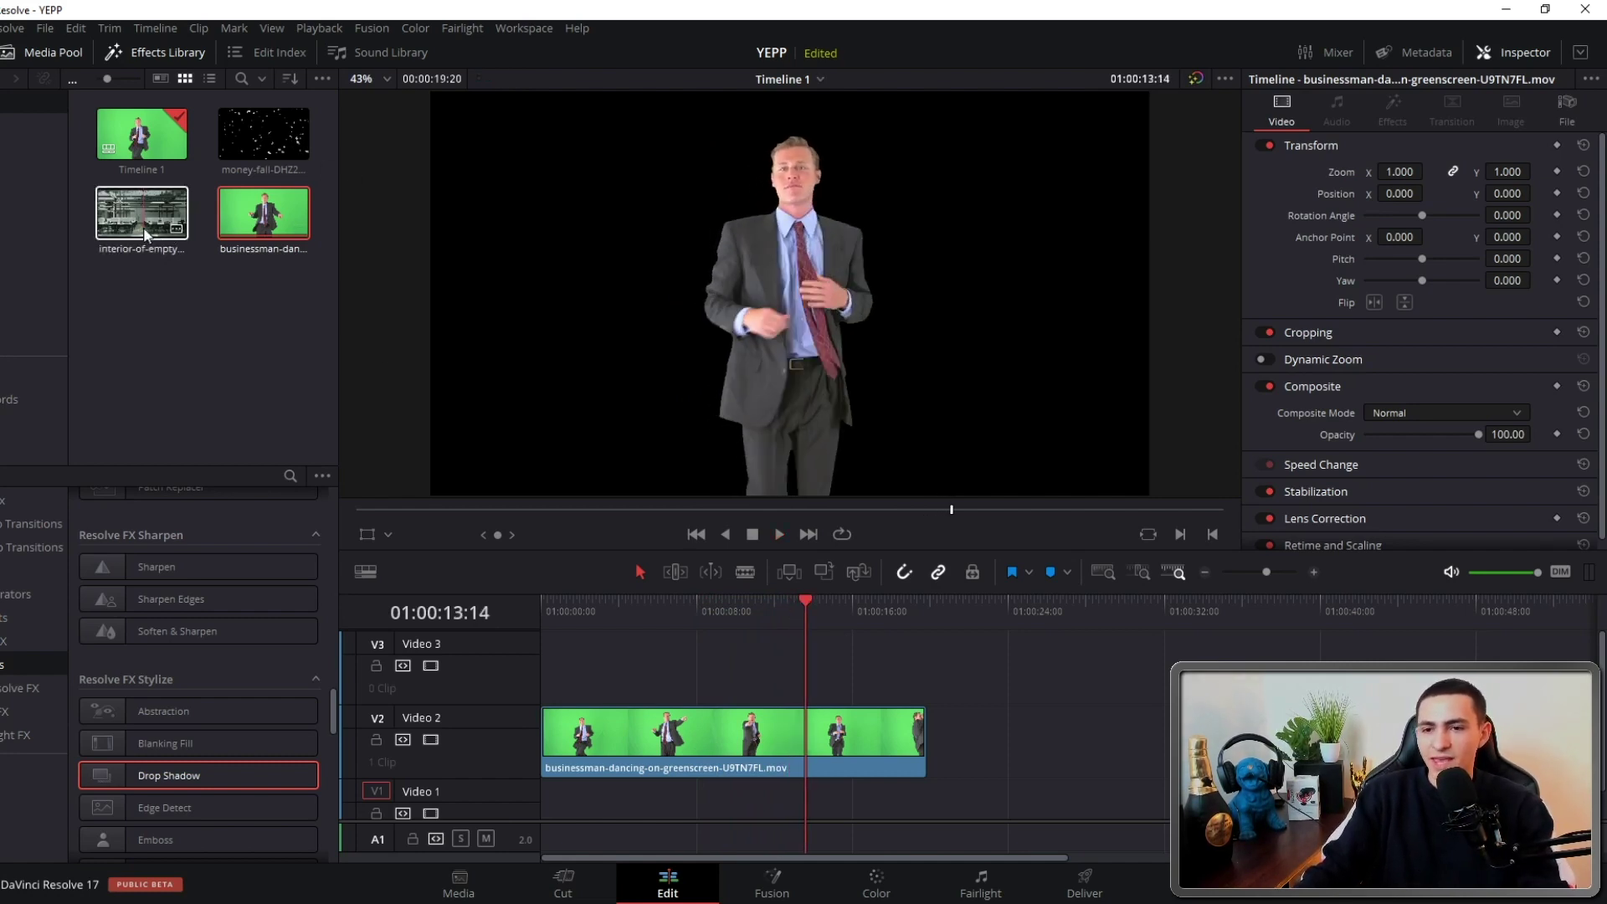
{"action": "left_click_drag", "start_coordinate": [802, 606], "coordinate": [770, 613]}
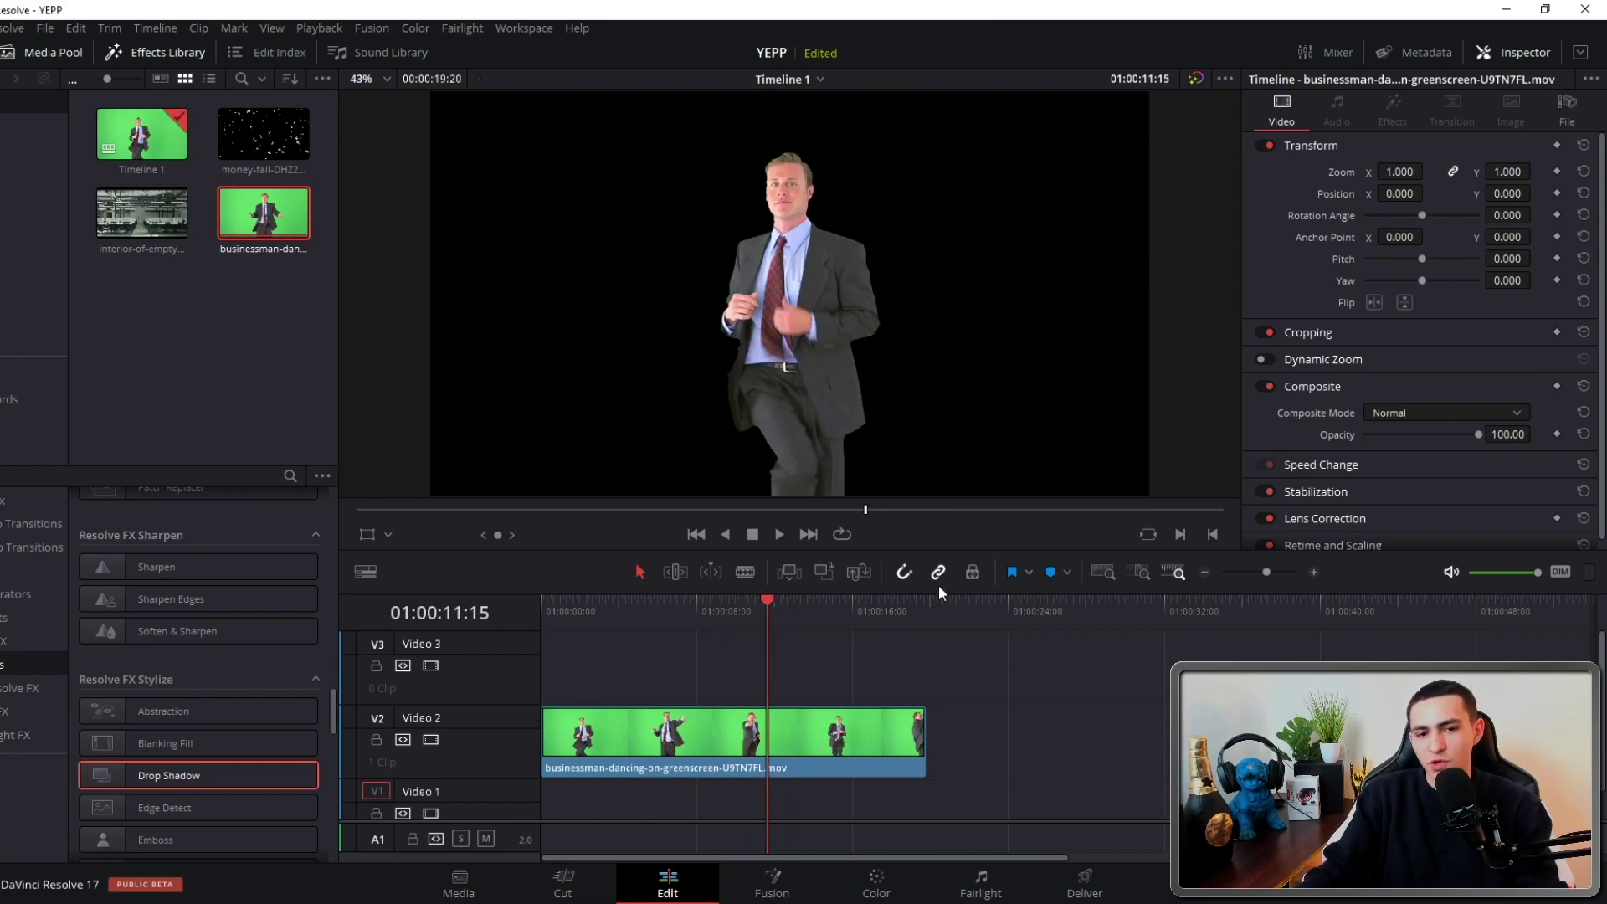
Put the office interior clip on Video 1, zoom it to 1.160, and play from the start.
{"action": "left_click_drag", "start_coordinate": [140, 206], "coordinate": [616, 800]}
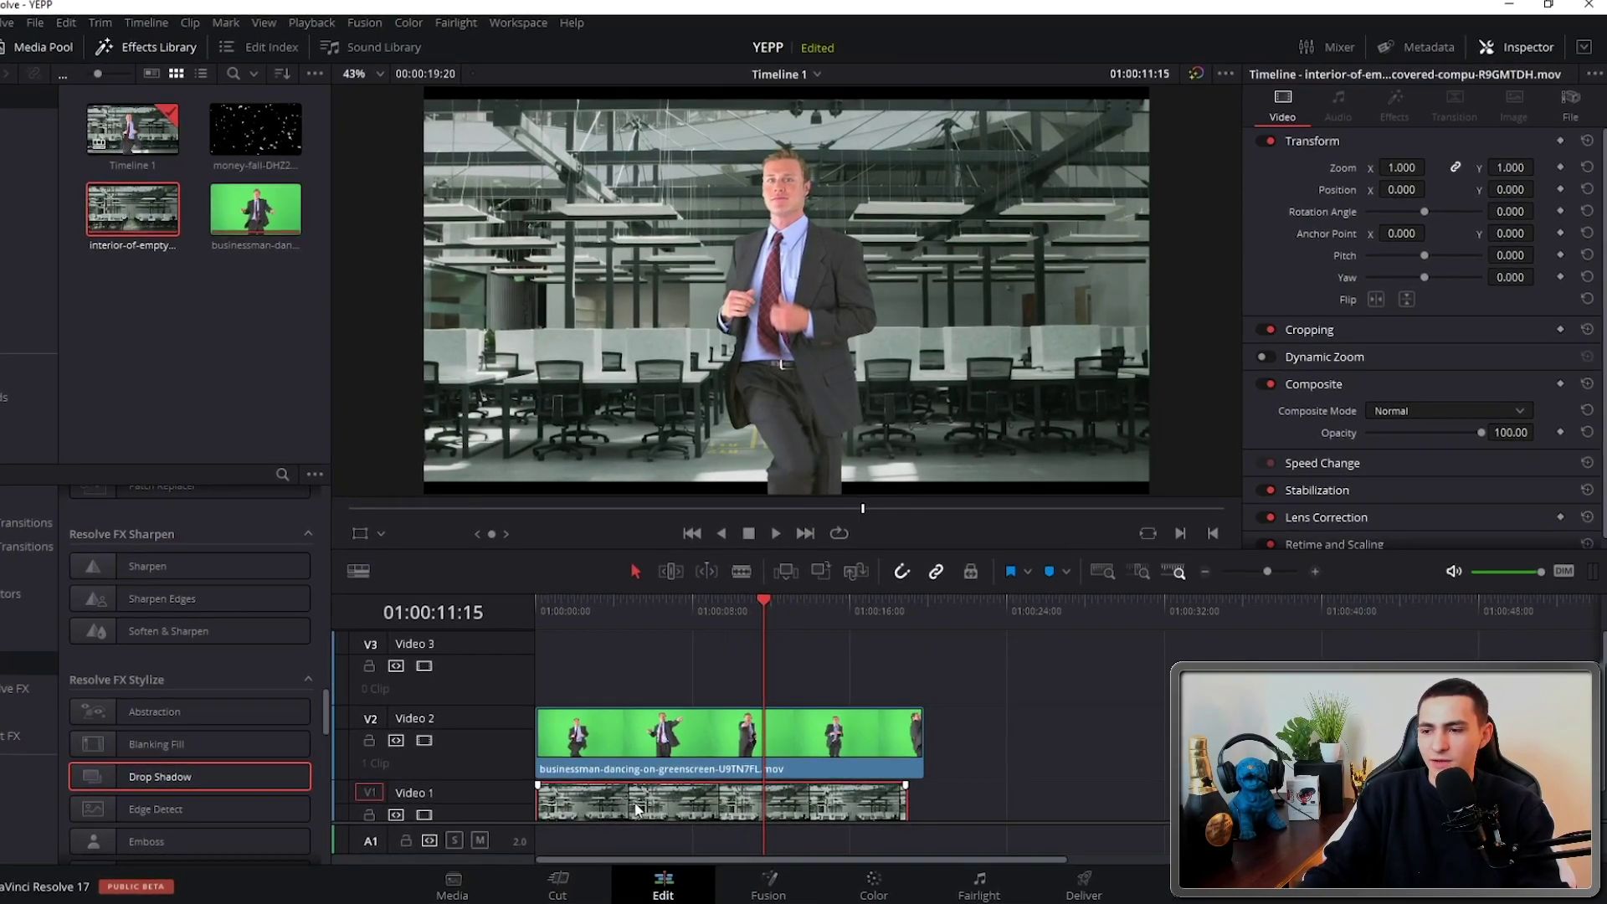
{"action": "left_click_drag", "start_coordinate": [1401, 169], "coordinate": [1432, 163]}
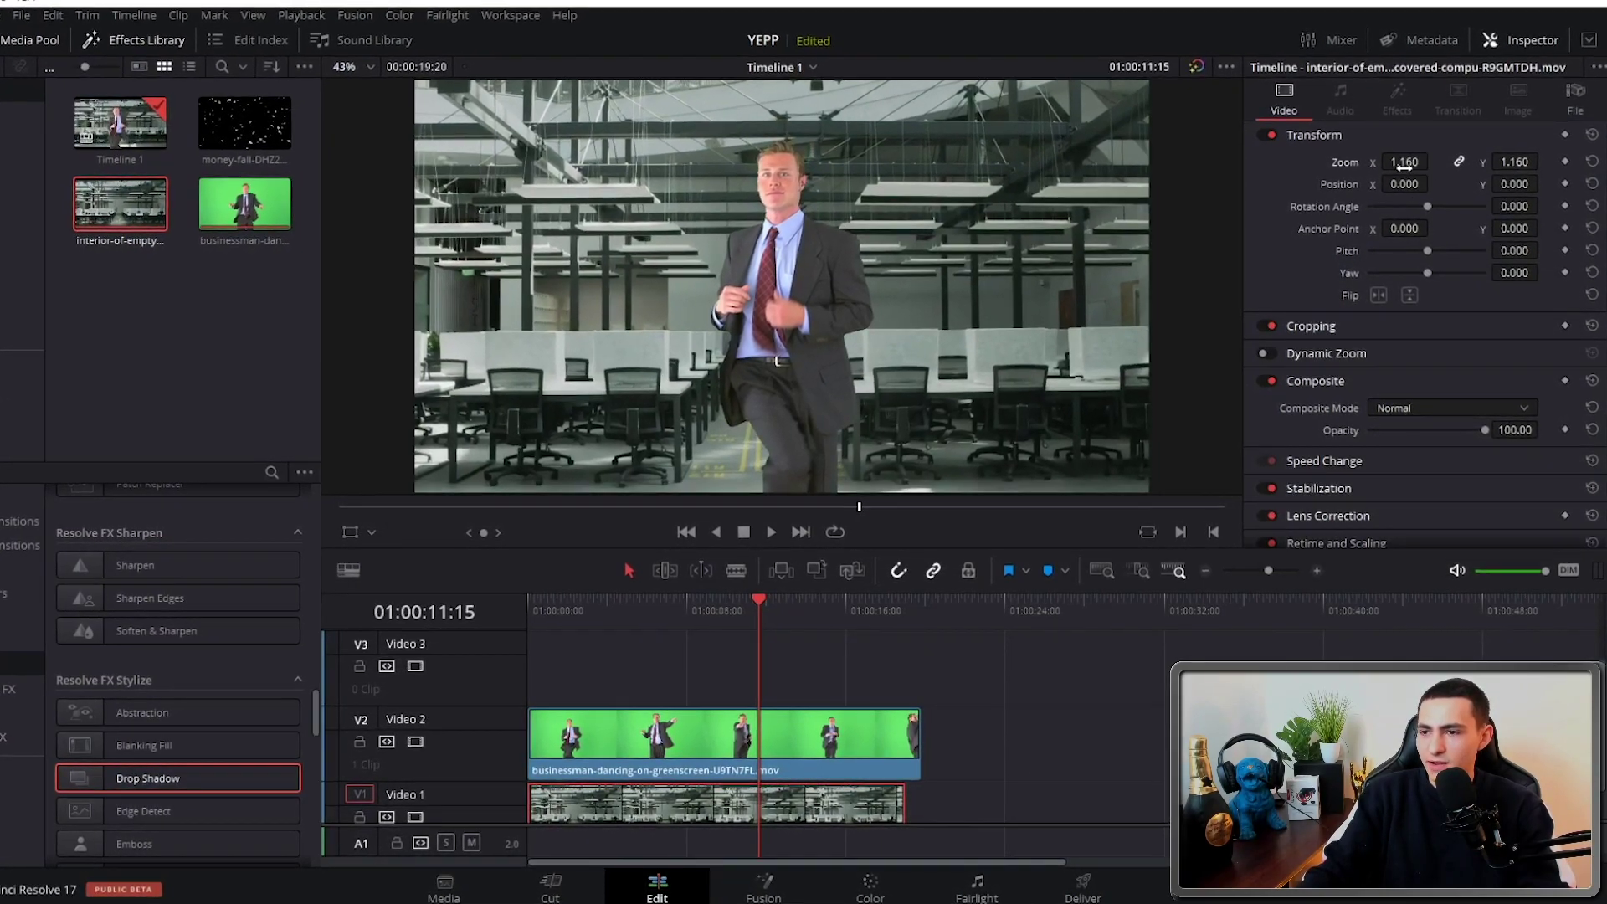
{"action": "left_click_drag", "start_coordinate": [761, 610], "coordinate": [498, 598]}
{"action": "key", "text": "space"}
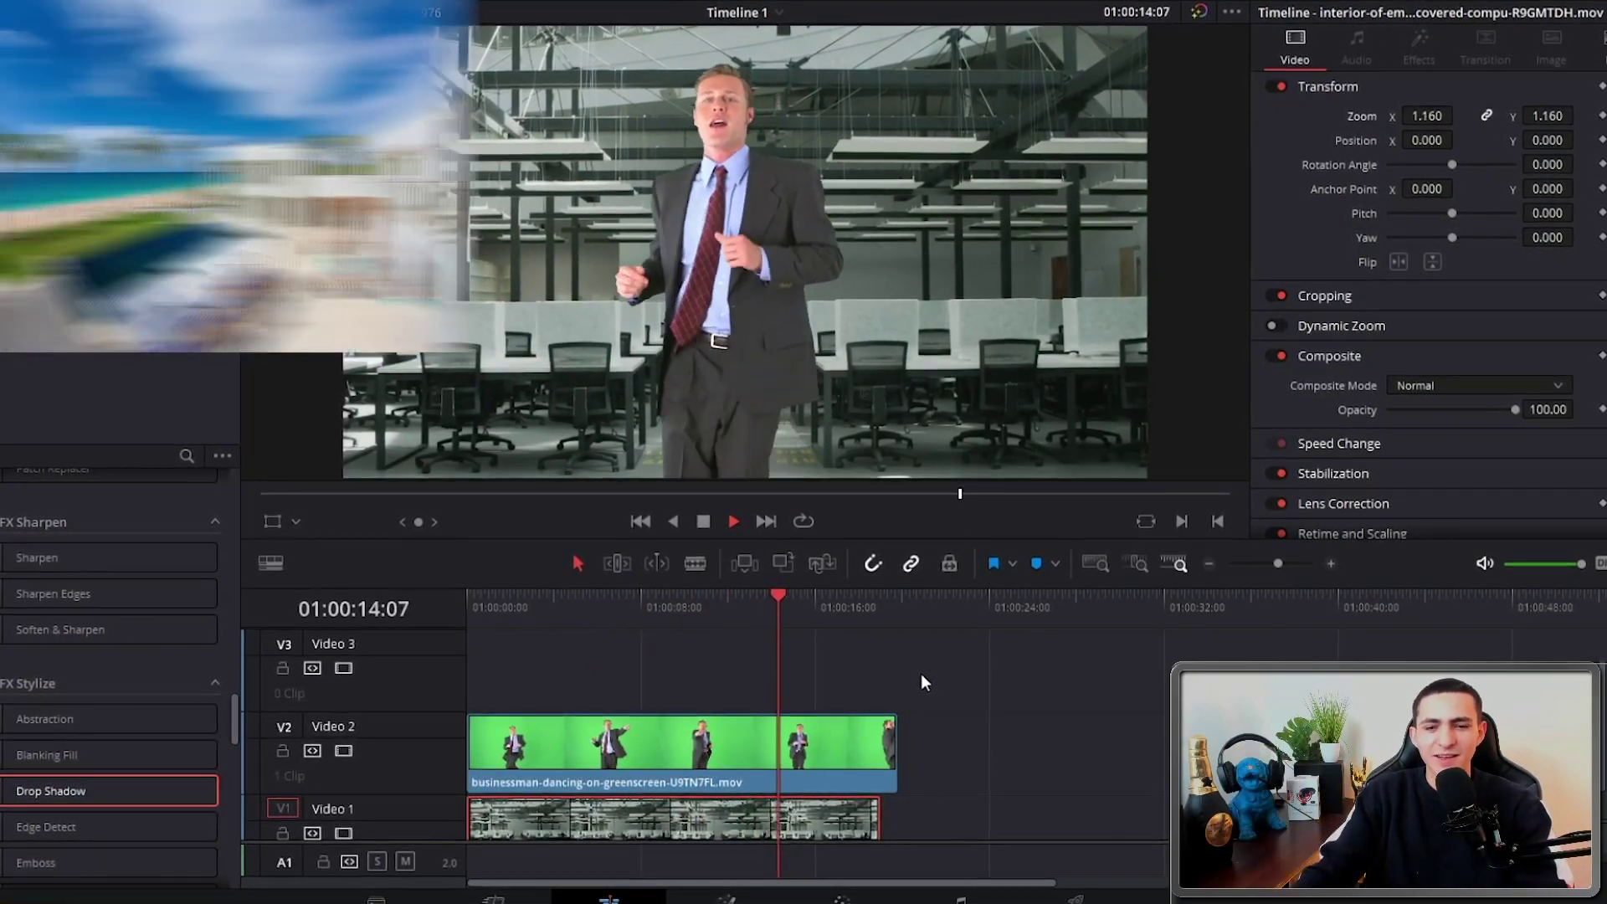
Preview the composite from about five seconds, then select the Video 2 businessman clip and resume playback.
{"action": "mouse_move", "coordinate": [790, 606]}
{"action": "left_mouse_down"}
{"action": "mouse_move", "coordinate": [584, 607]}
{"action": "mouse_move", "coordinate": [632, 607]}
{"action": "left_mouse_up"}
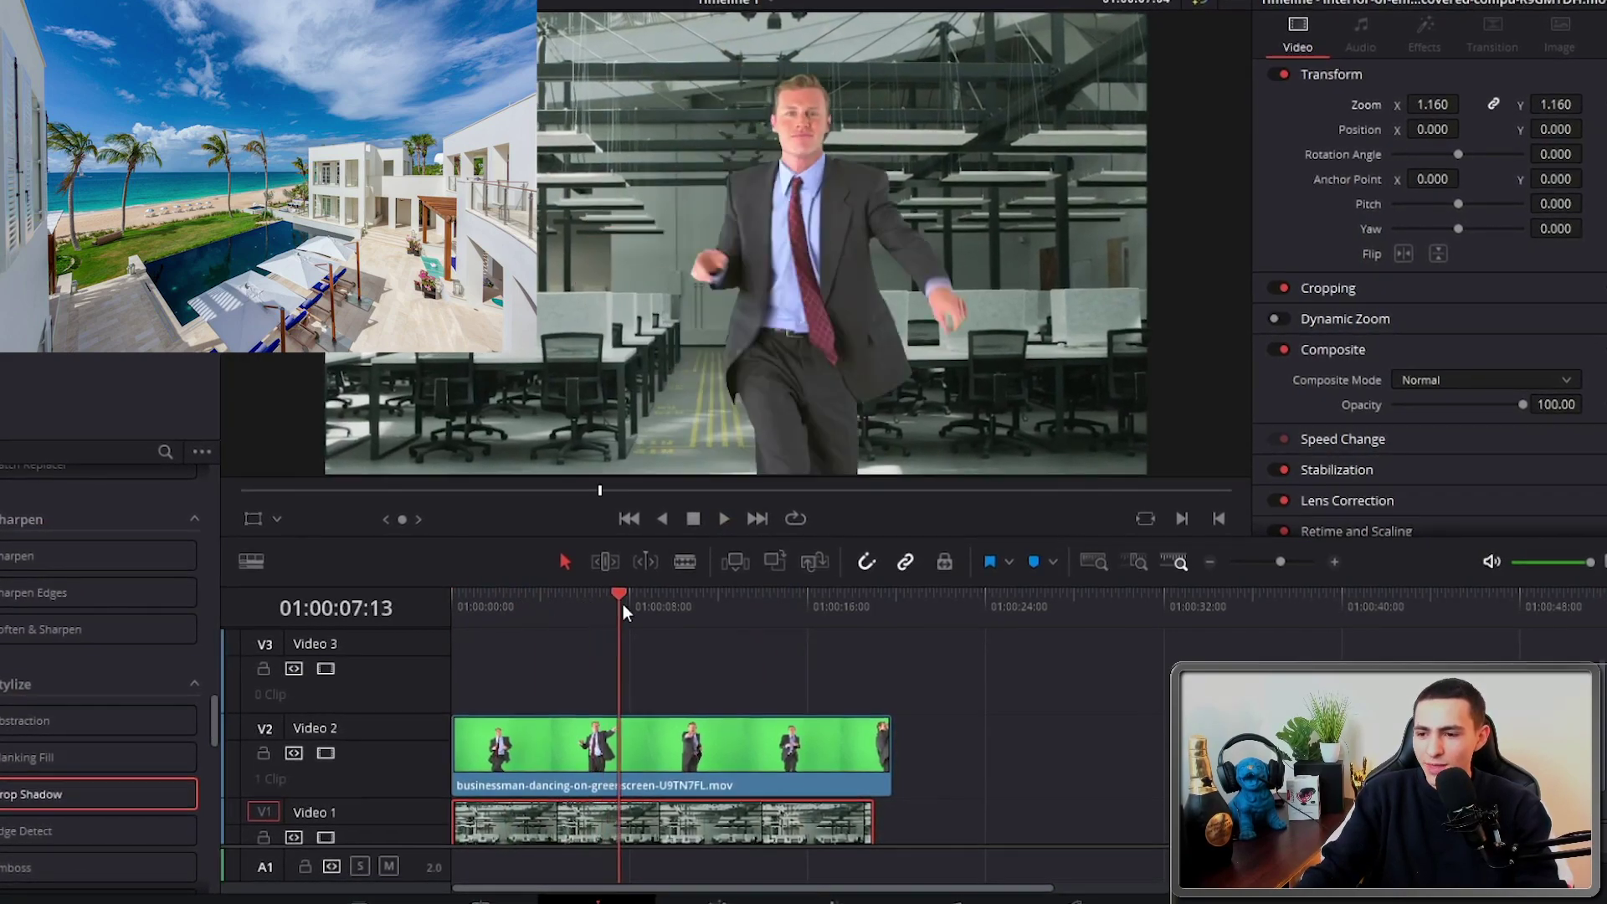
{"action": "key", "text": "space"}
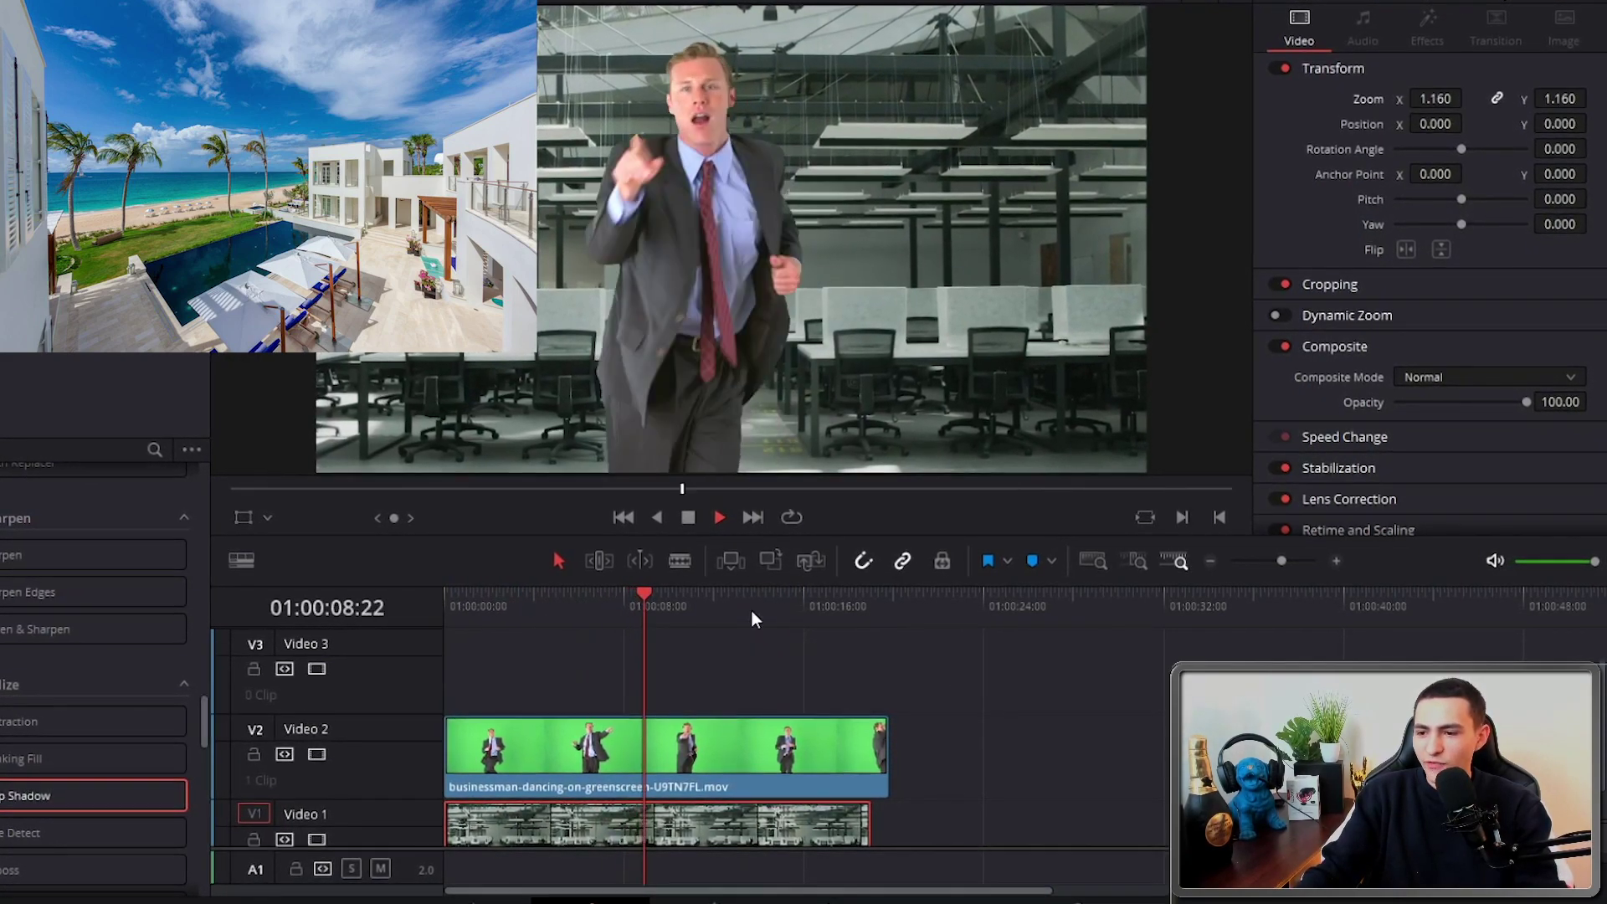
{"action": "left_click", "coordinate": [622, 601]}
{"action": "key", "text": "Home"}
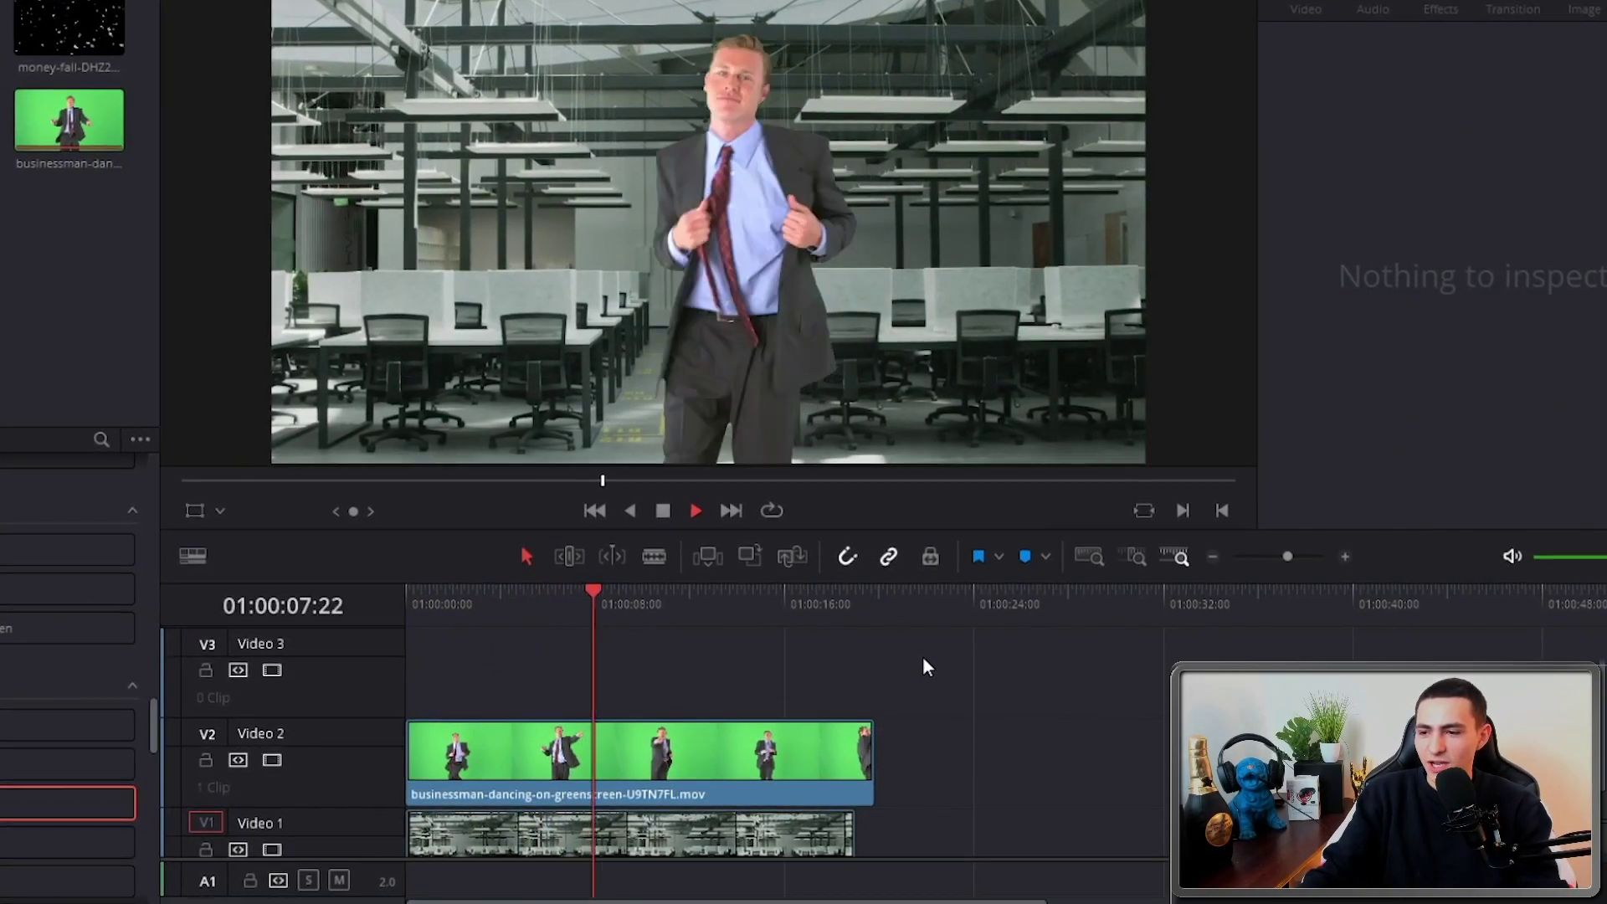
{"action": "left_click", "coordinate": [619, 749]}
{"action": "key", "text": "space"}
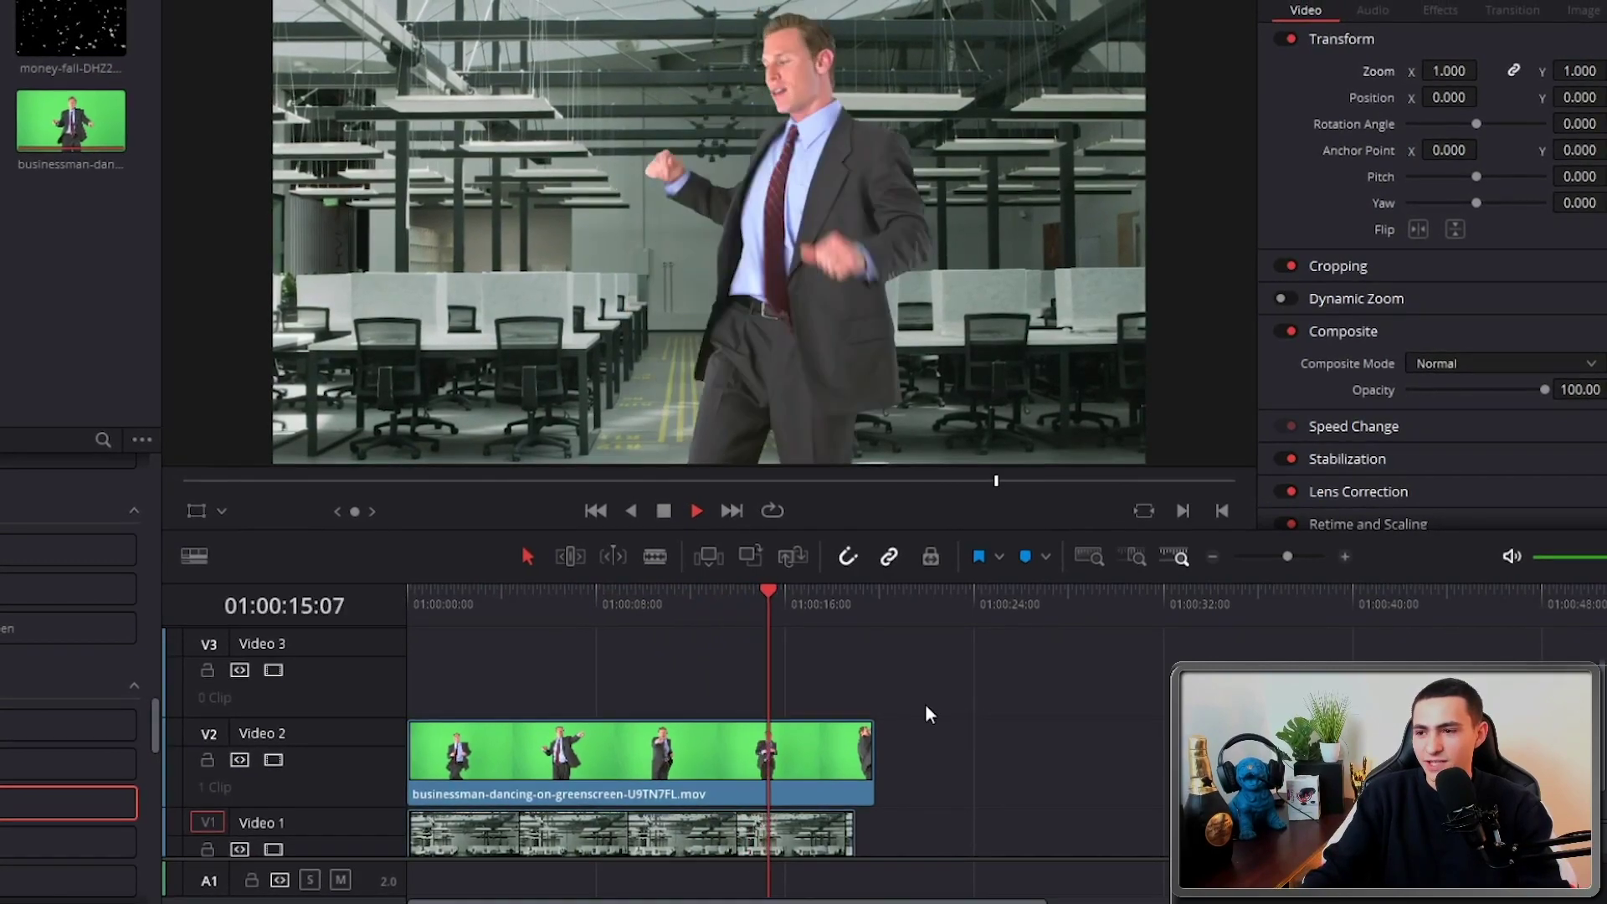
Place money-fall-DHZ22AF.mov on Video 3 and play the composite from the start.
{"action": "left_click_drag", "start_coordinate": [87, 44], "coordinate": [438, 770]}
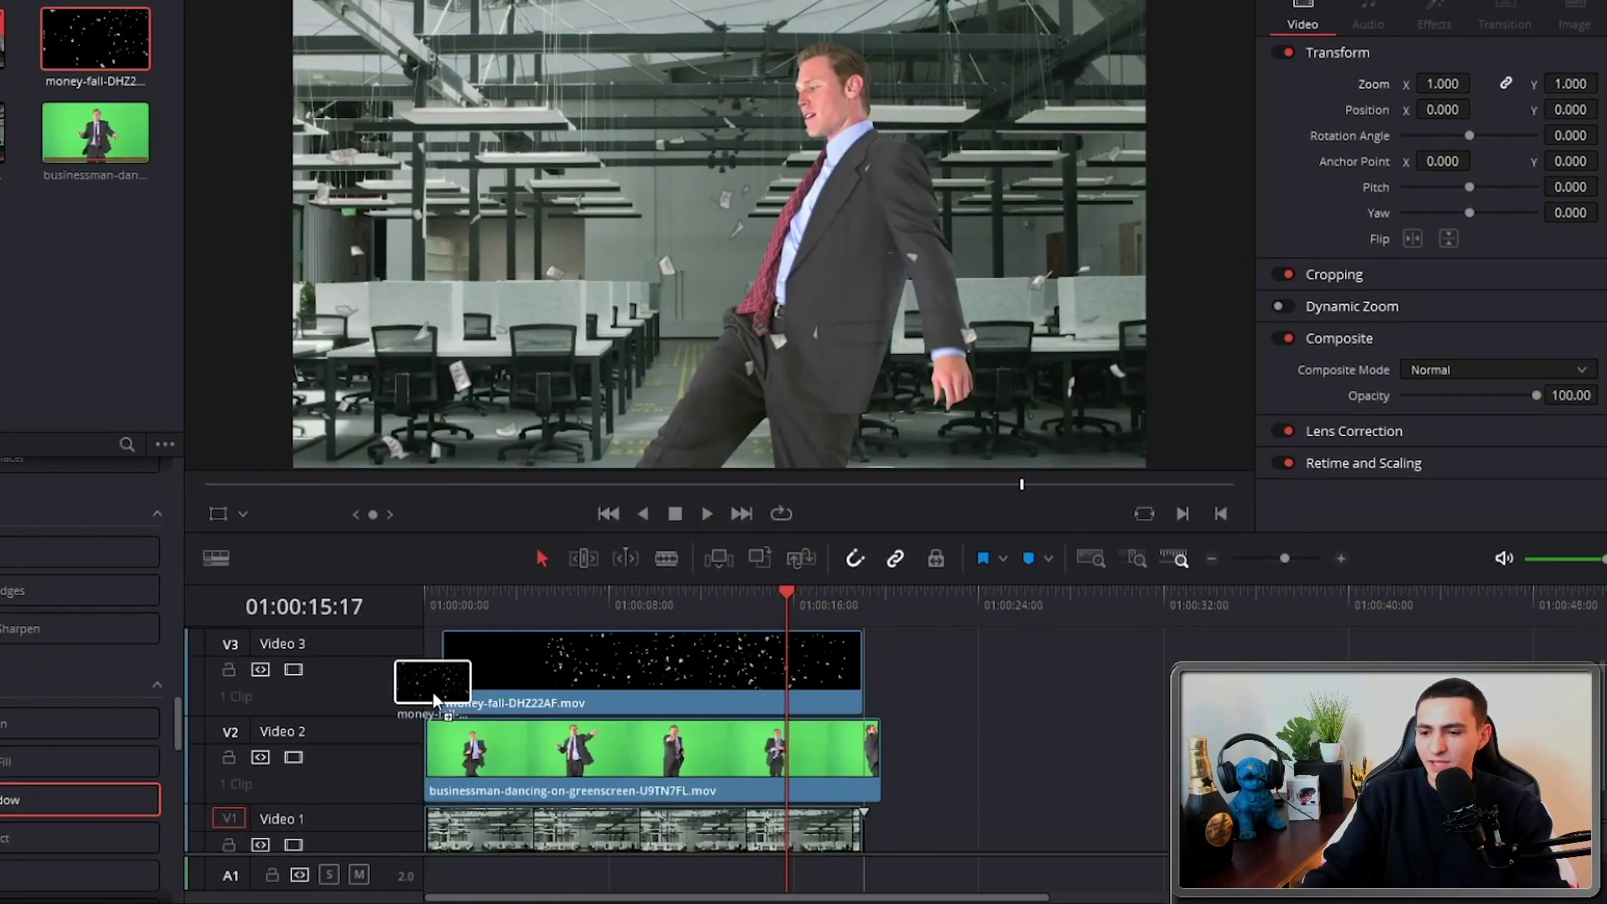
{"action": "left_click_drag", "start_coordinate": [438, 771], "coordinate": [434, 678]}
{"action": "left_click", "coordinate": [442, 611]}
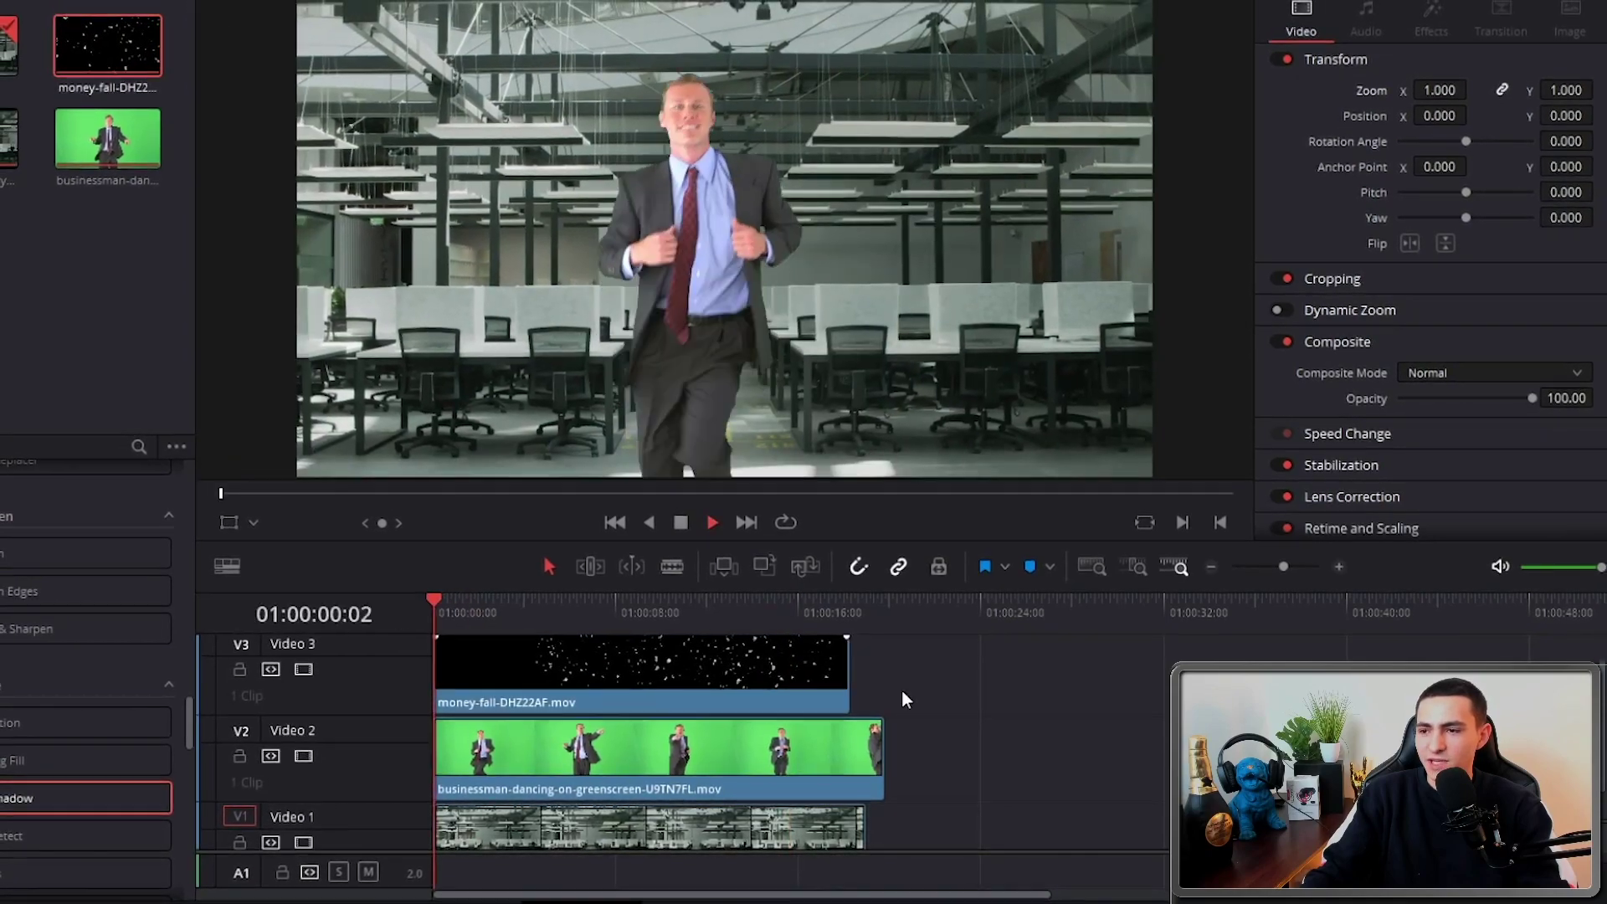
{"action": "key", "text": "space"}
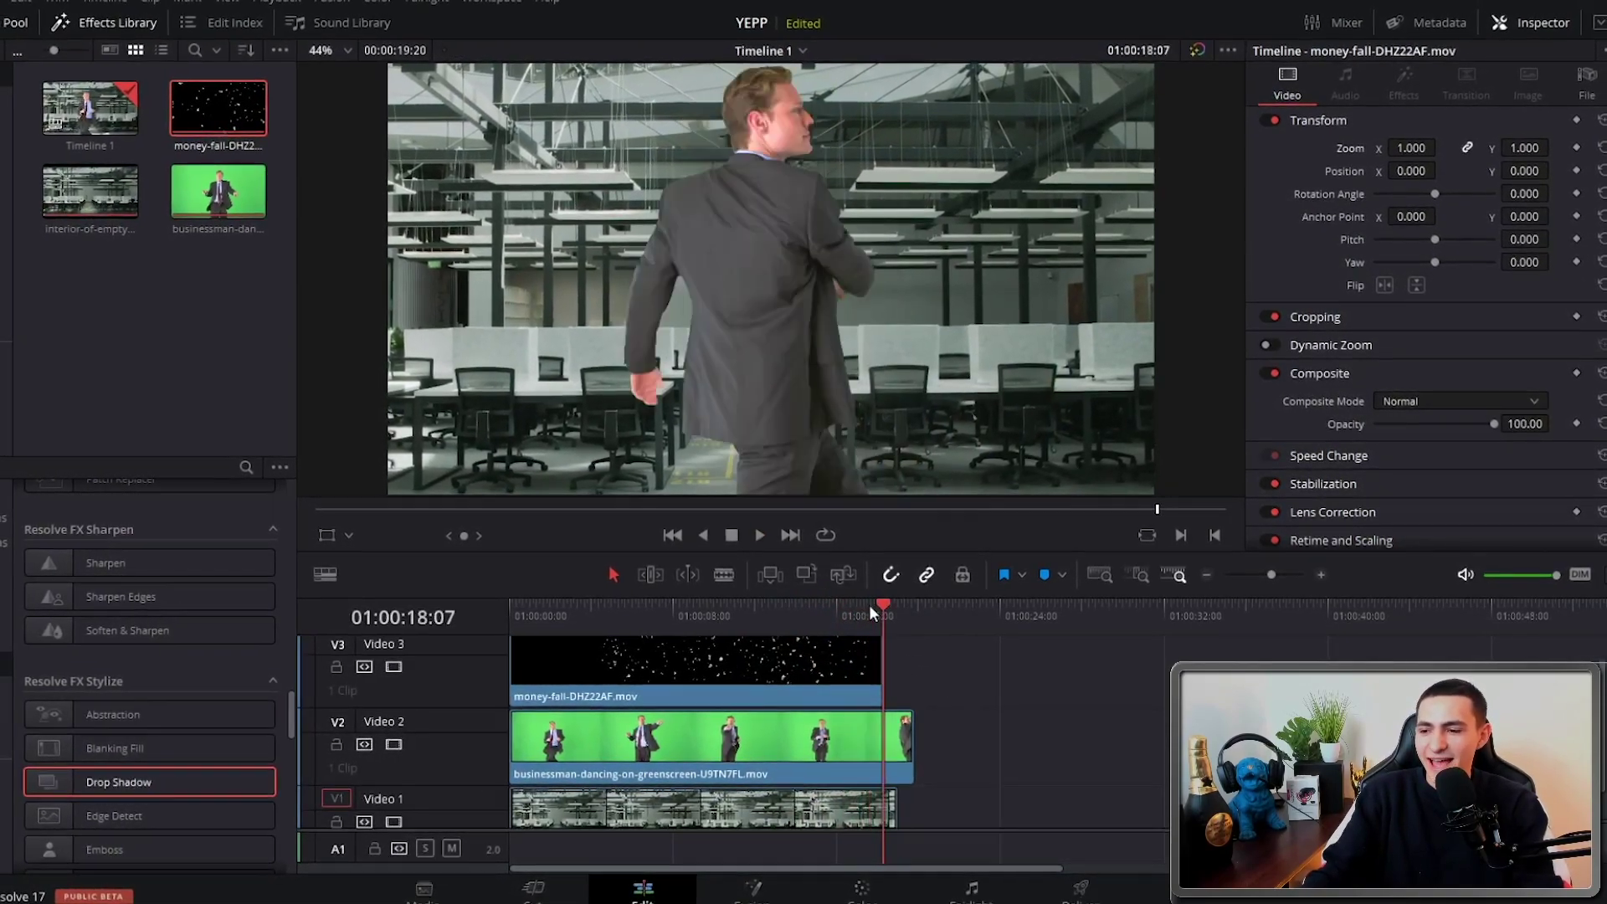
{"action": "left_click", "coordinate": [515, 614]}
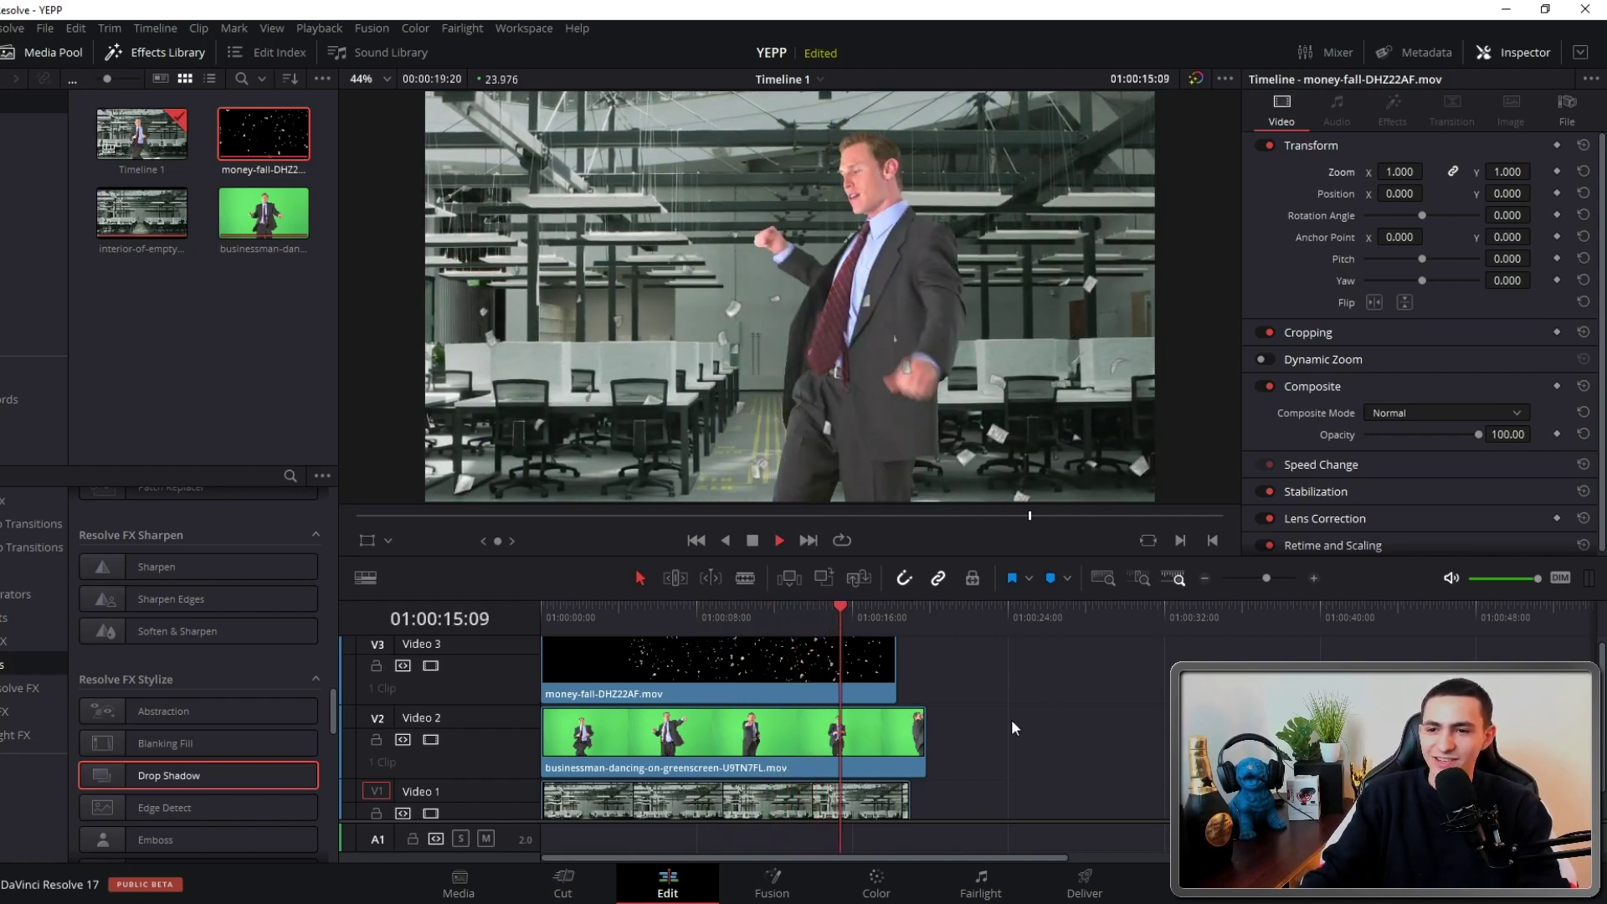
Delete all three timeline clips and put the businessman green-screen clip back on Video 2.
{"action": "key", "text": "space"}
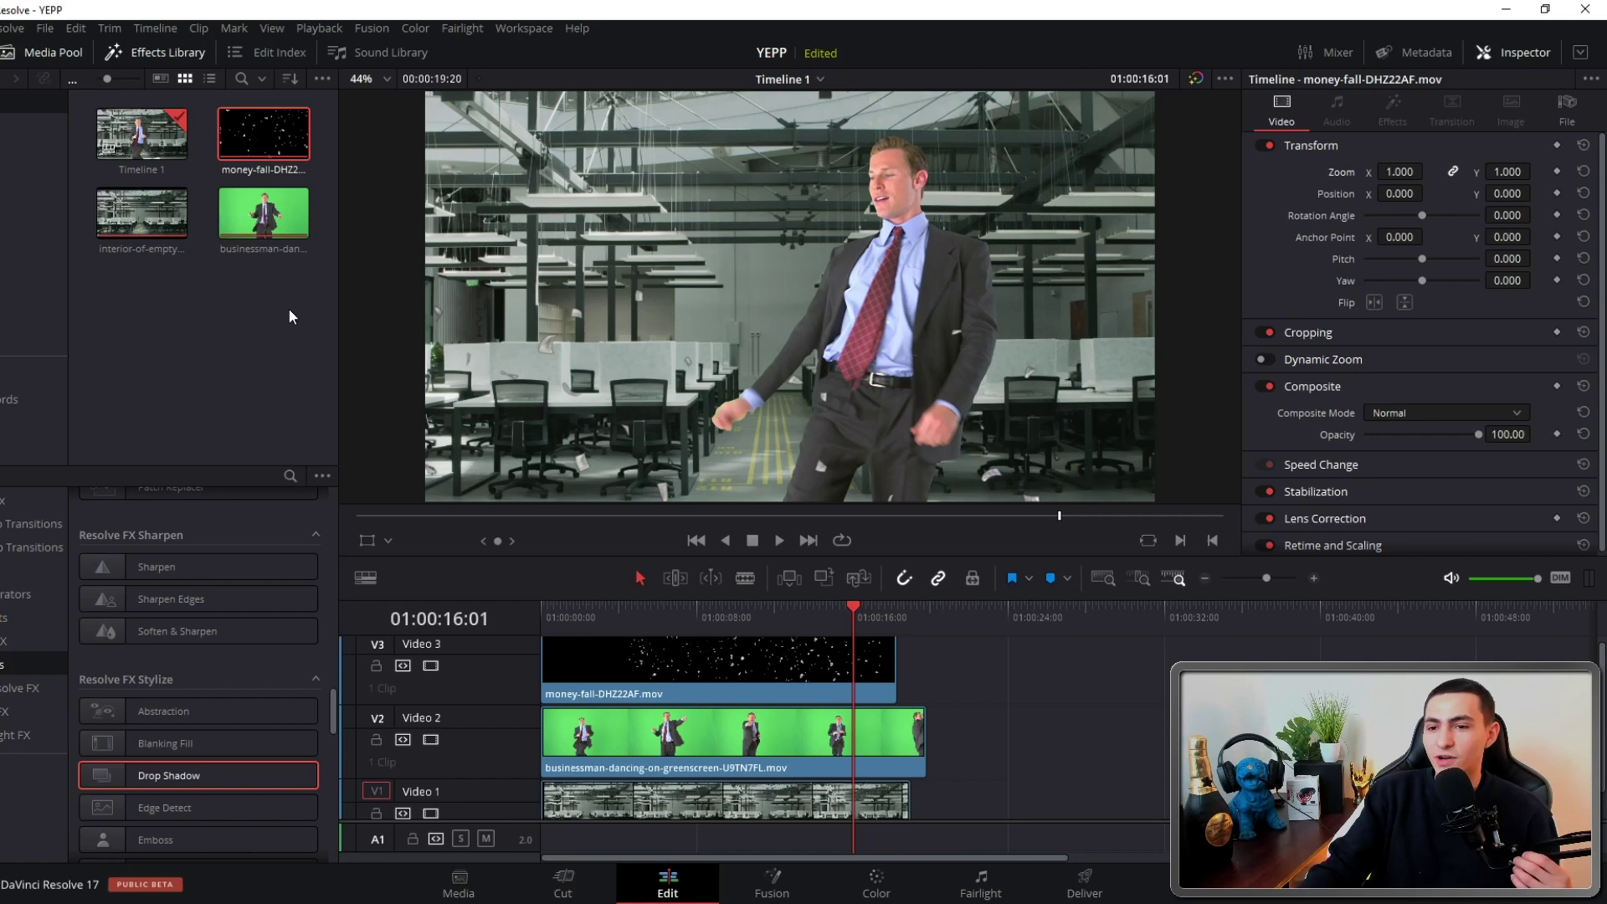
{"action": "left_click_drag", "start_coordinate": [986, 799], "coordinate": [750, 674]}
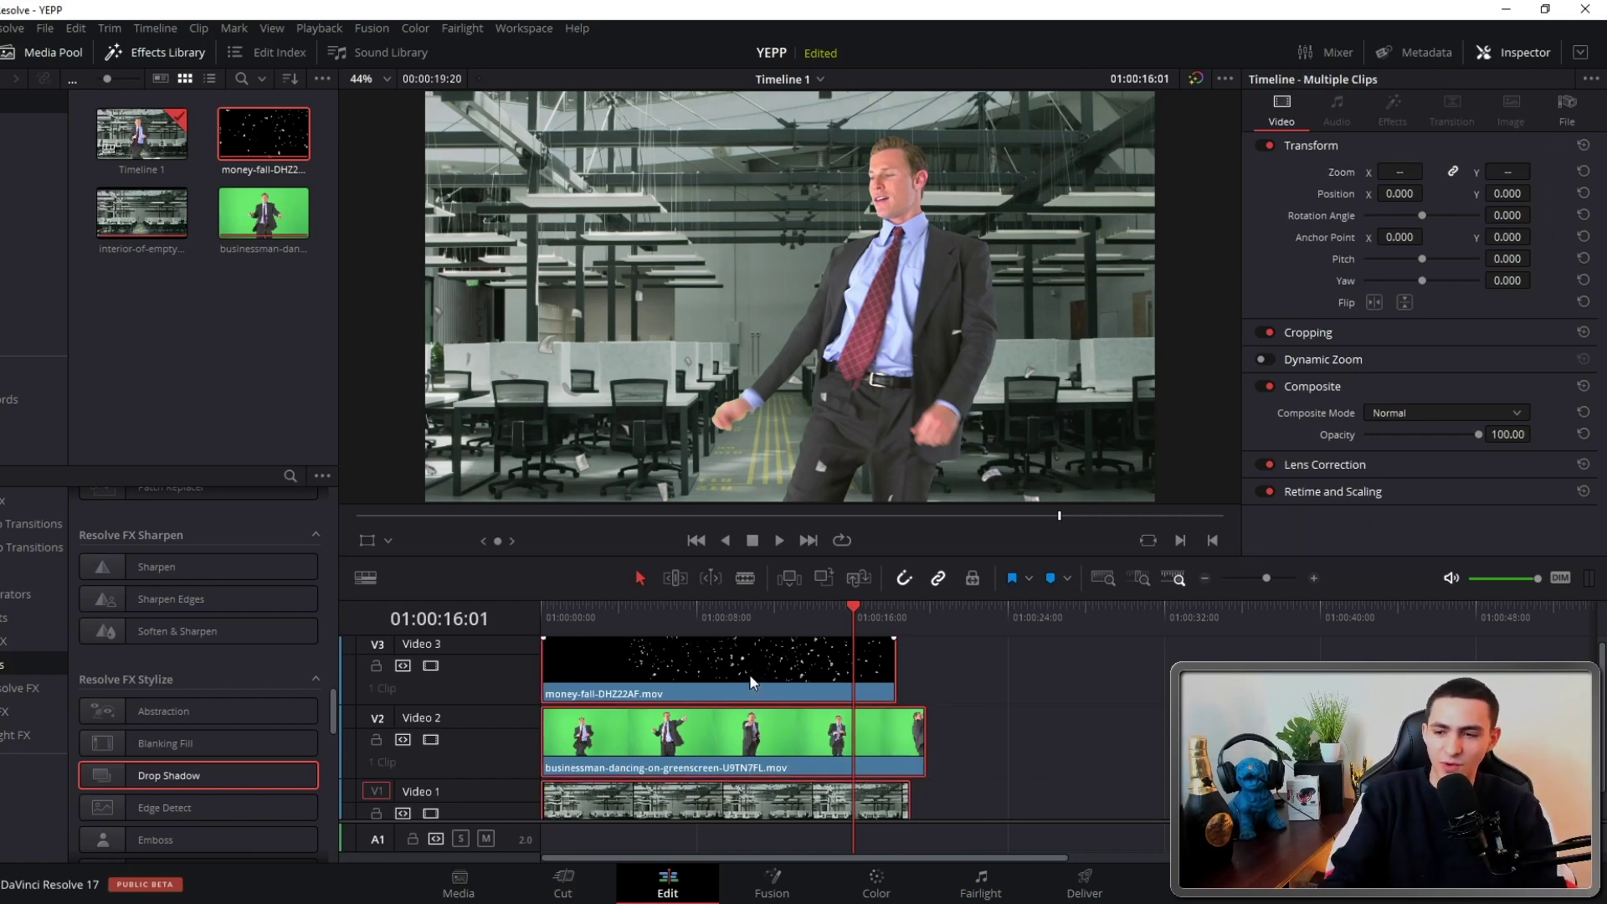
{"action": "key", "text": "Delete"}
{"action": "left_click_drag", "start_coordinate": [264, 214], "coordinate": [583, 734]}
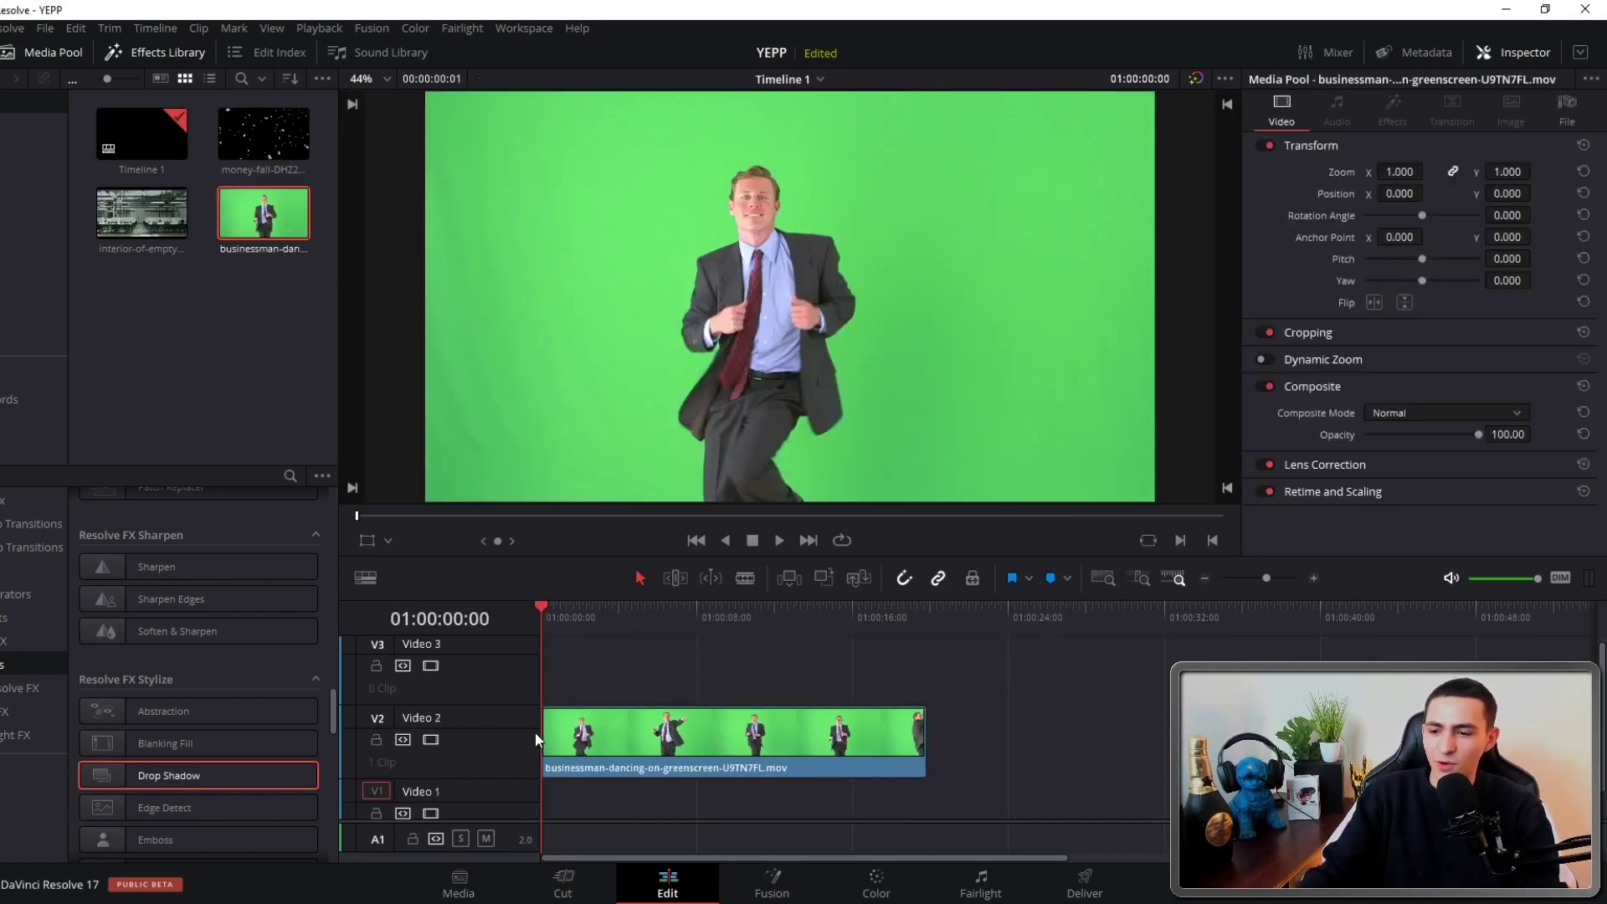
On the Color page, add an Alpha Output and connect the node's alpha to it.
{"action": "left_click", "coordinate": [877, 884]}
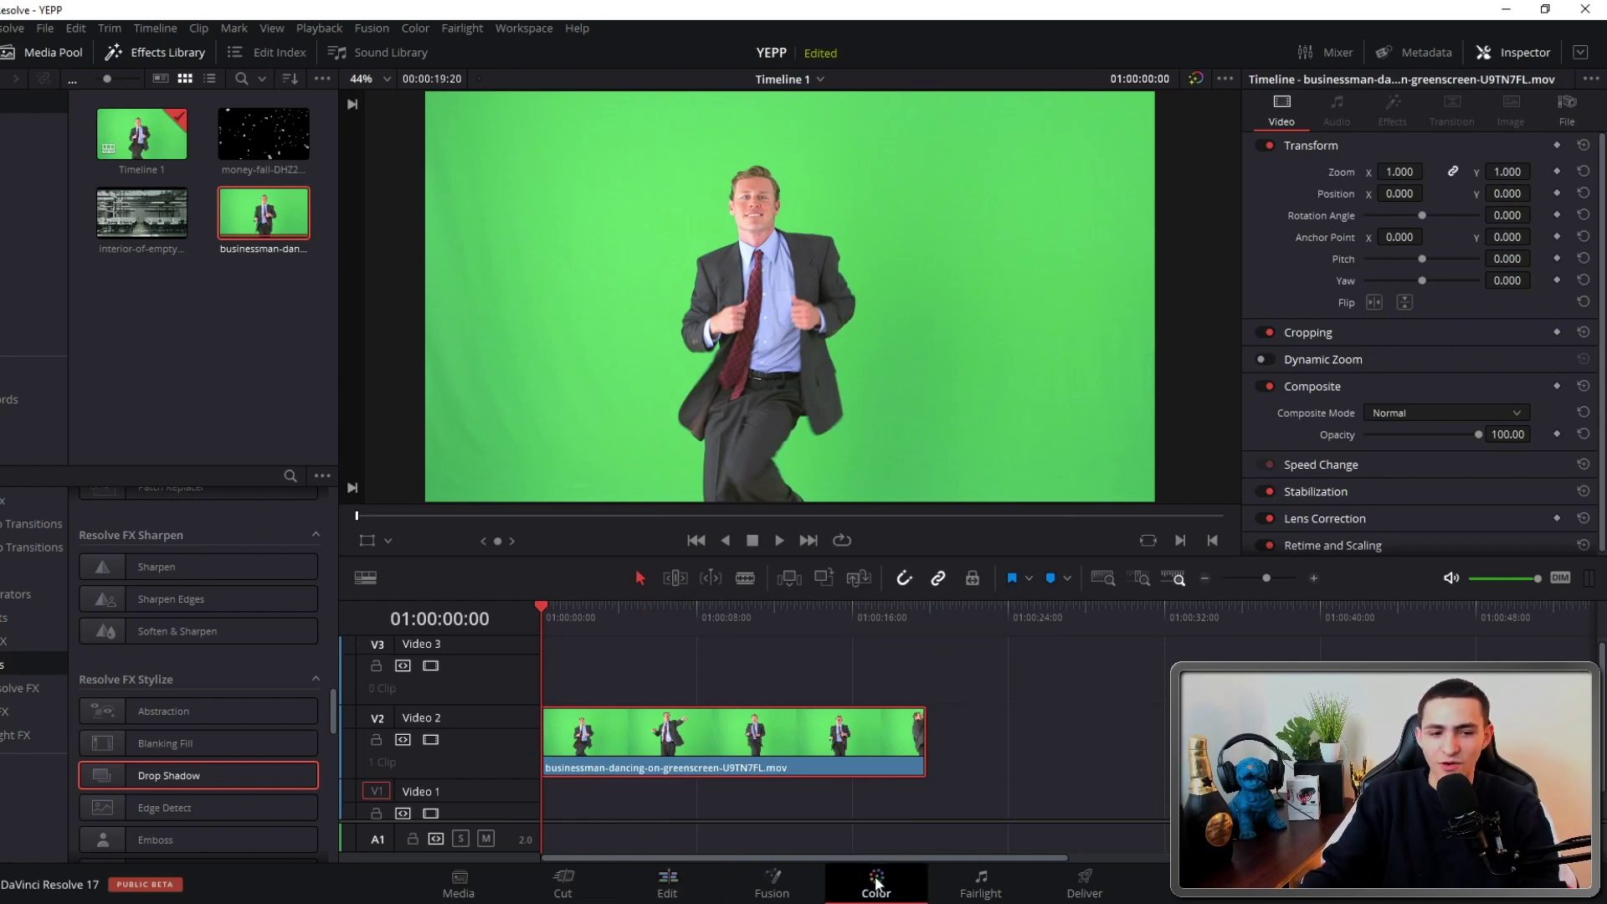
{"action": "right_click", "coordinate": [1173, 247]}
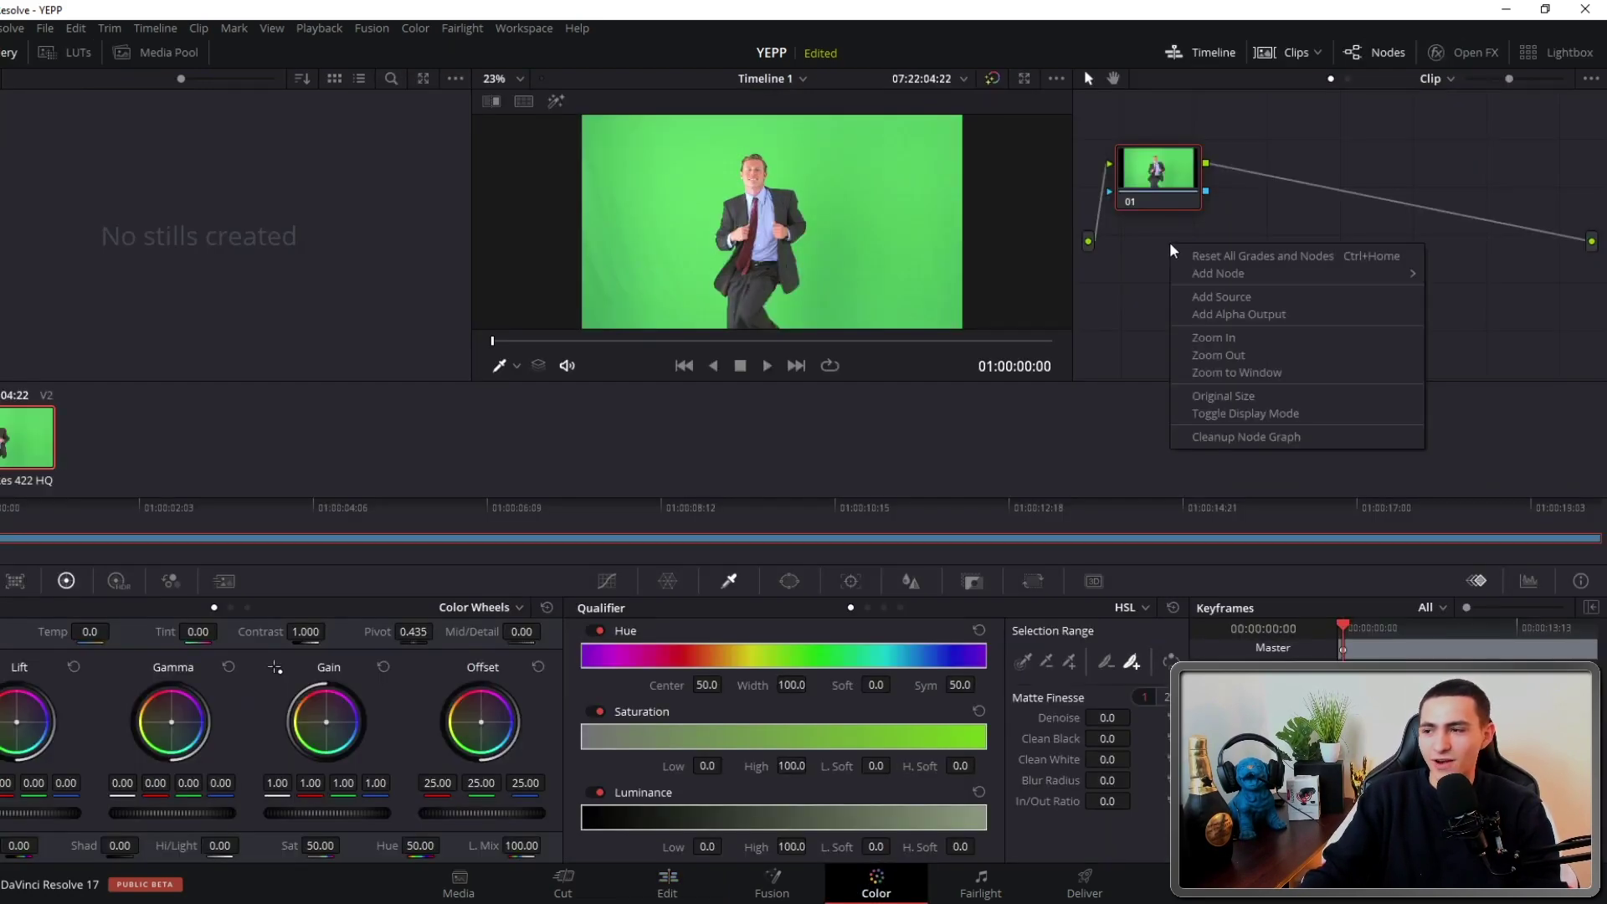
{"action": "left_click", "coordinate": [1247, 317]}
{"action": "left_click_drag", "start_coordinate": [1208, 192], "coordinate": [1550, 268]}
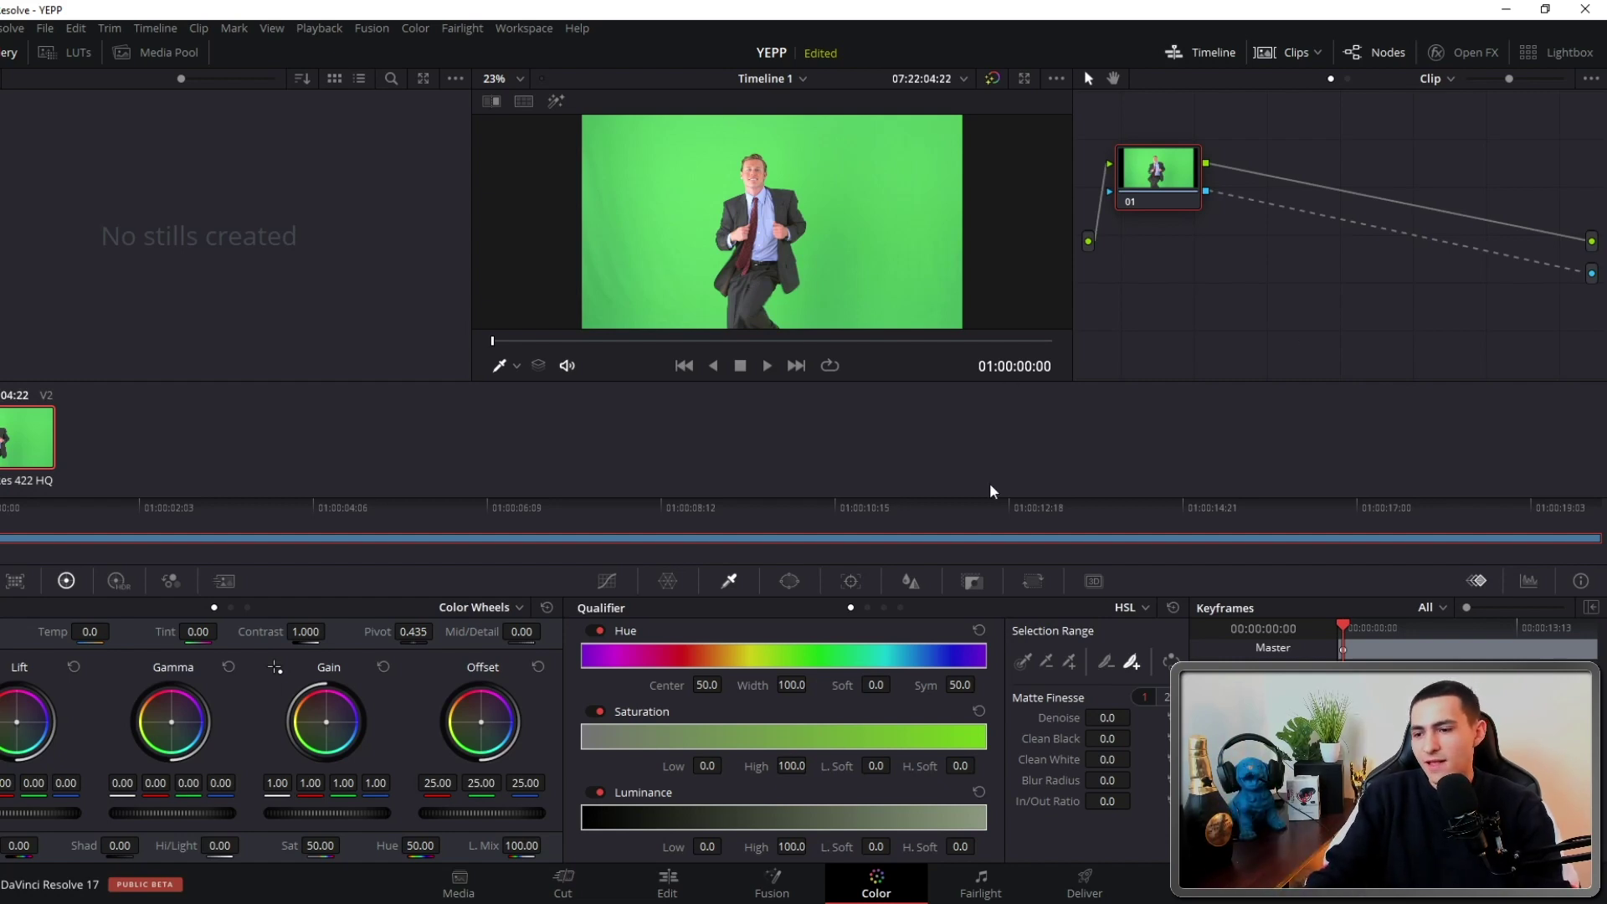
Qualify the green, invert it, set In/Out Ratio -100 and Blur Radius 12, and soften the hue range.
{"action": "left_click", "coordinate": [1042, 663]}
{"action": "left_click", "coordinate": [889, 195]}
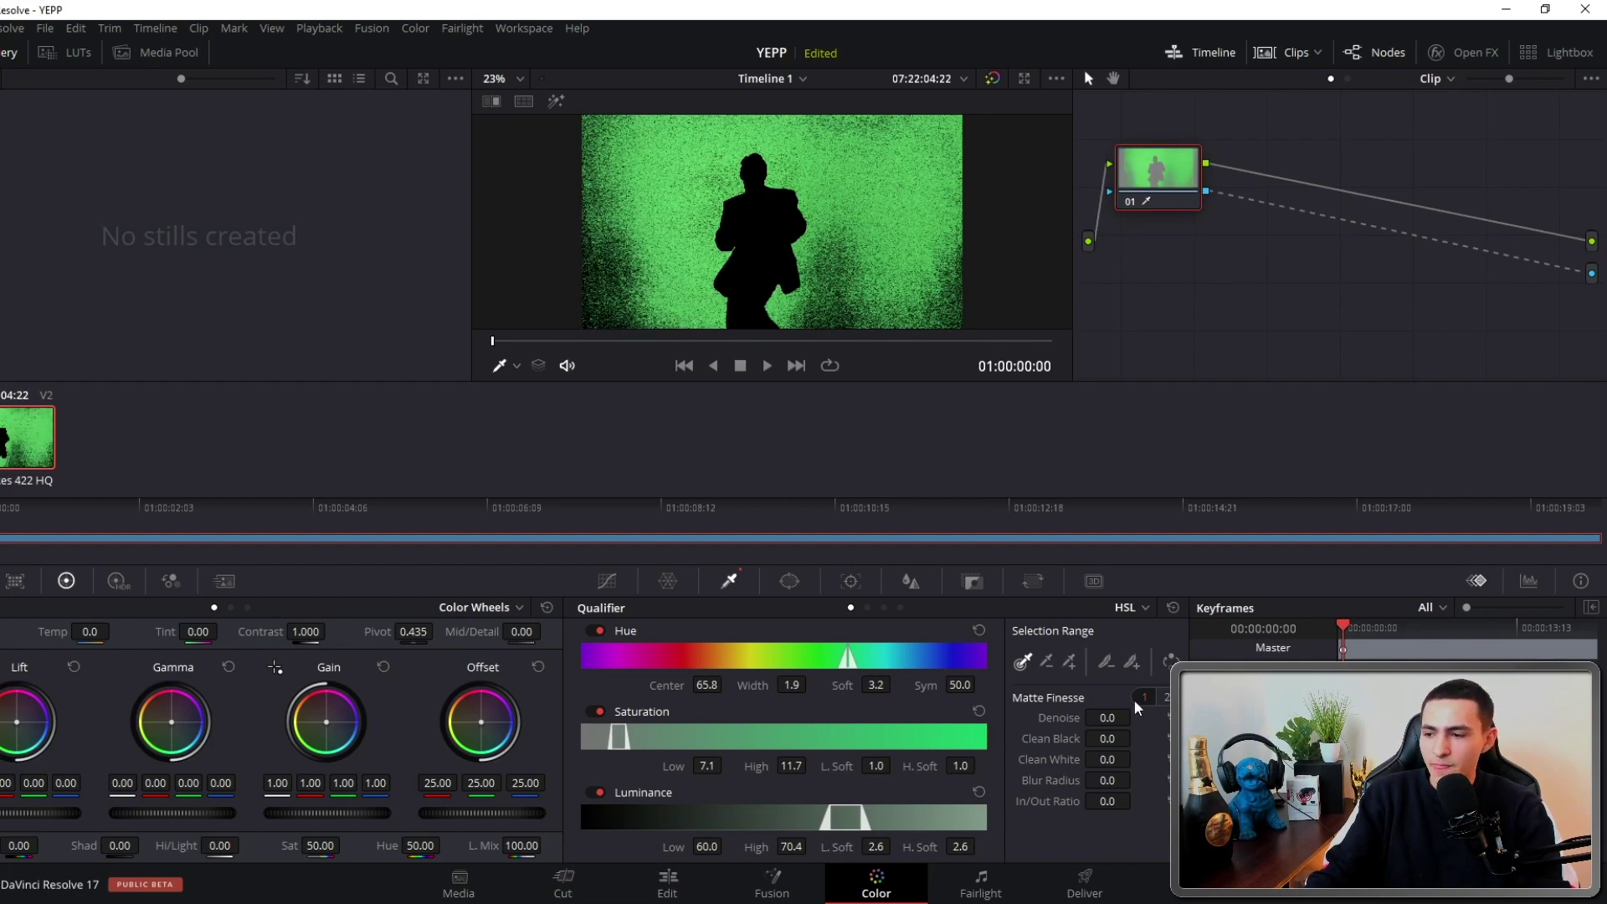
{"action": "left_click", "coordinate": [1171, 662]}
{"action": "left_click_drag", "start_coordinate": [1116, 804], "coordinate": [1056, 804]}
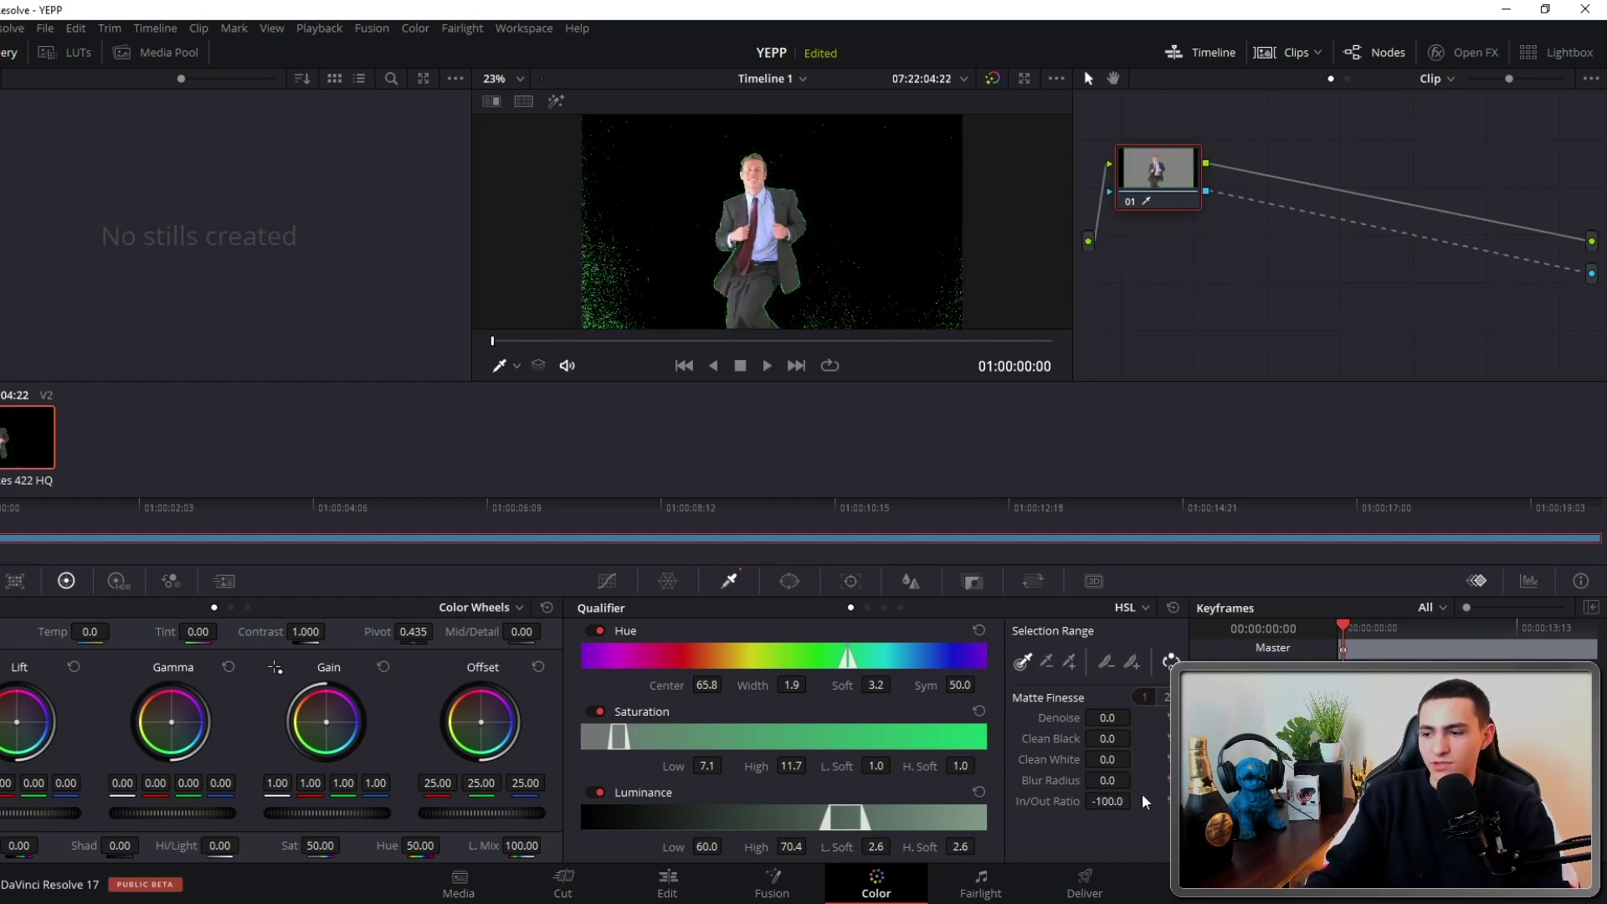
{"action": "type", "text": "12"}
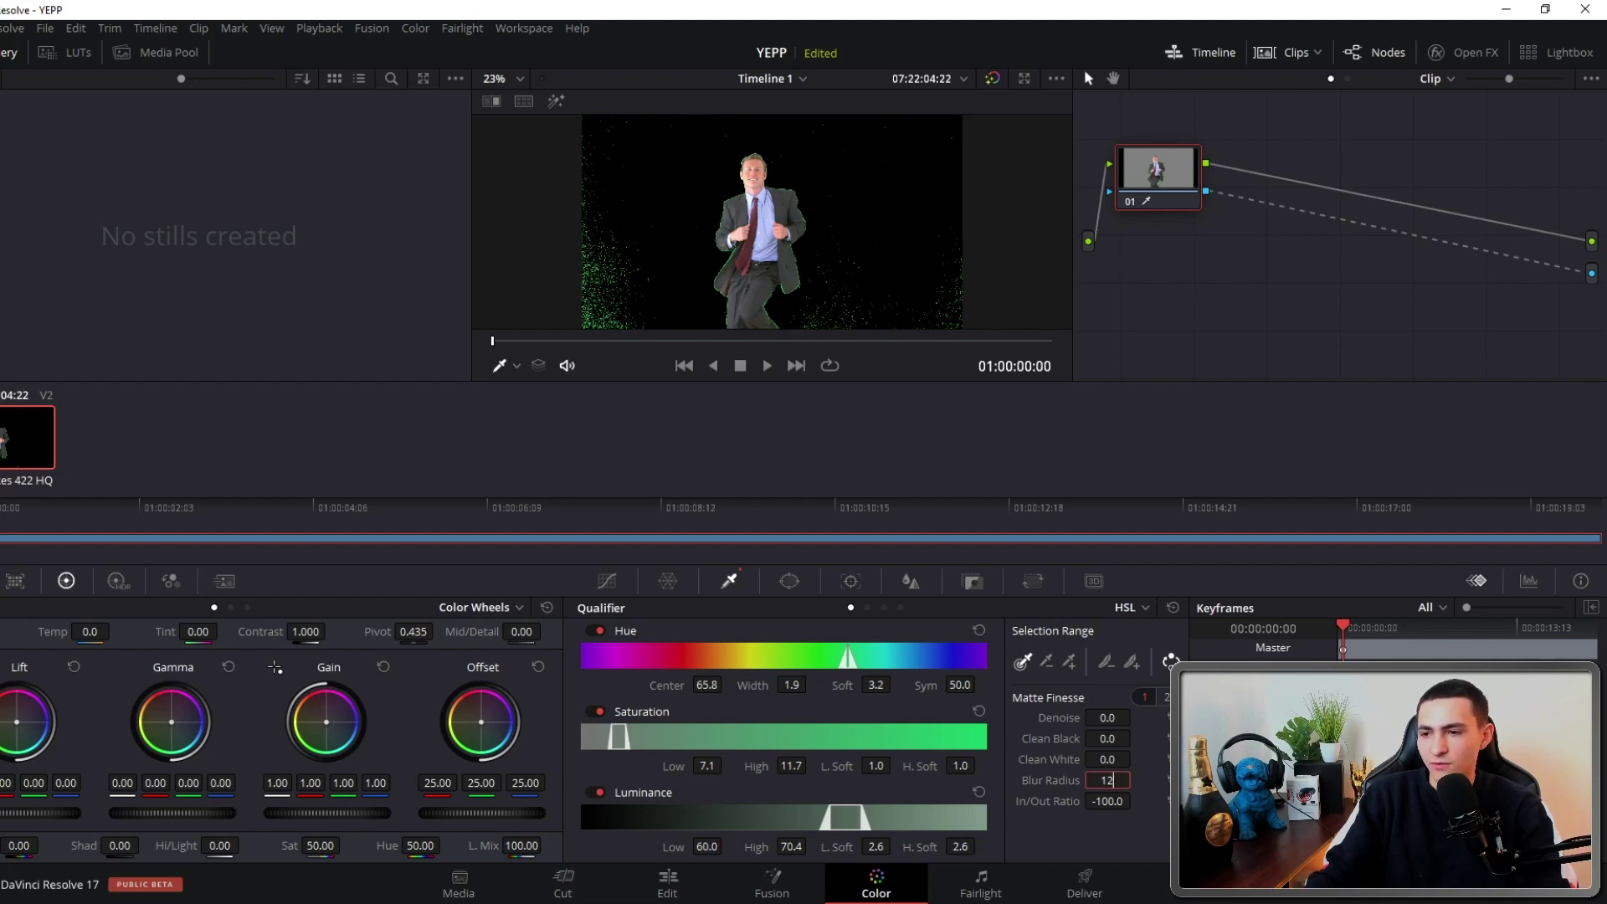
{"action": "key", "text": "Return"}
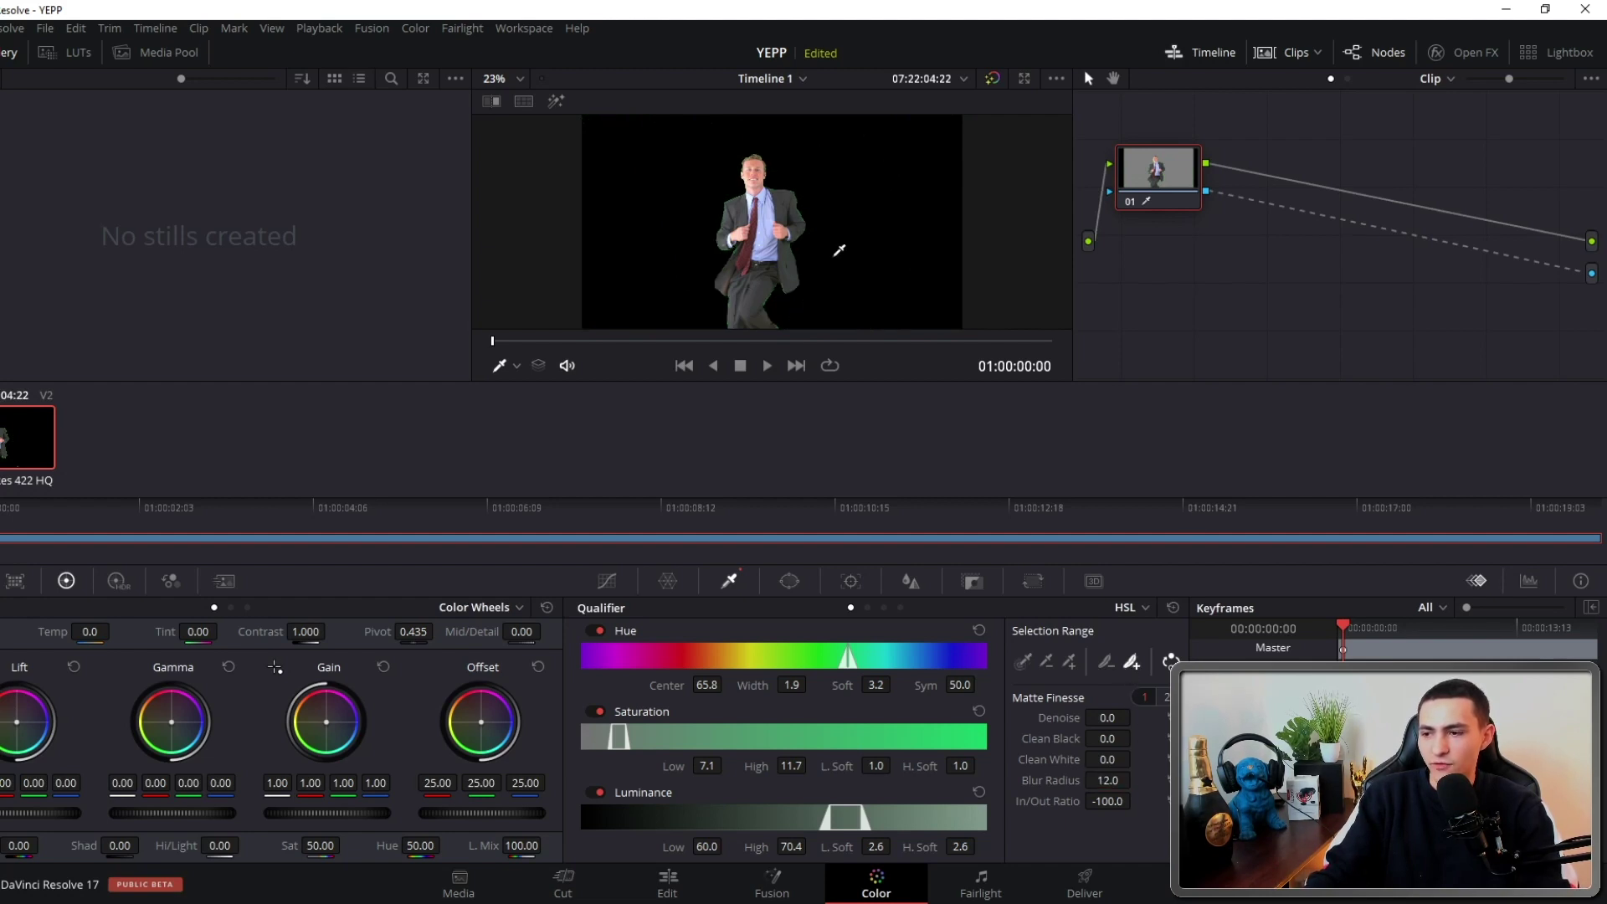
{"action": "left_click_drag", "start_coordinate": [788, 223], "coordinate": [793, 230]}
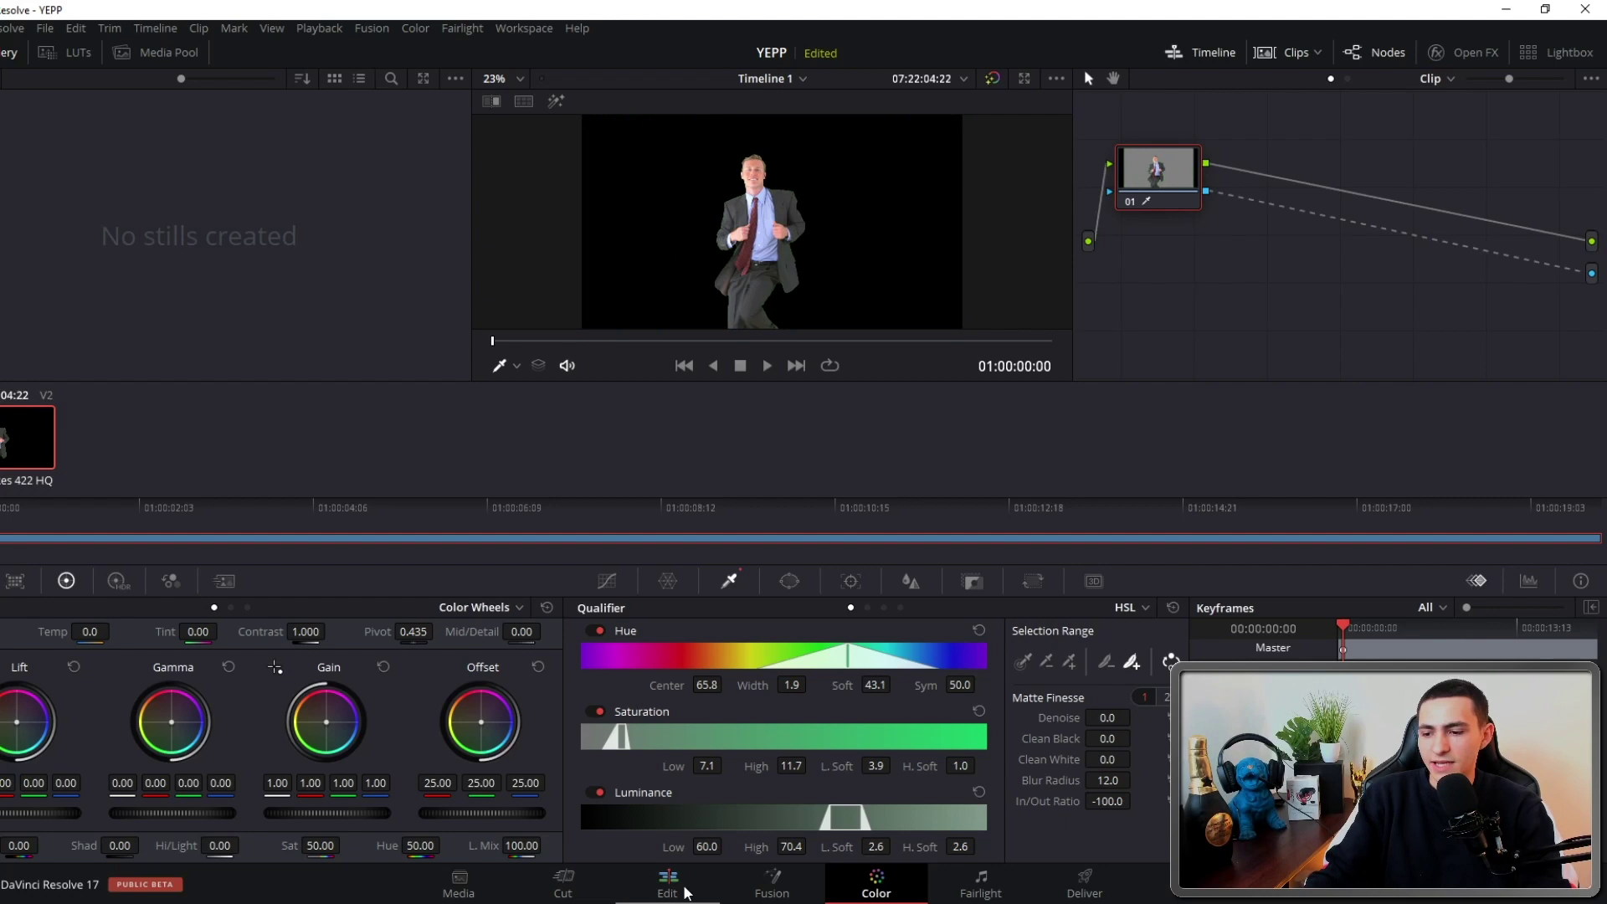
{"action": "left_click", "coordinate": [667, 885]}
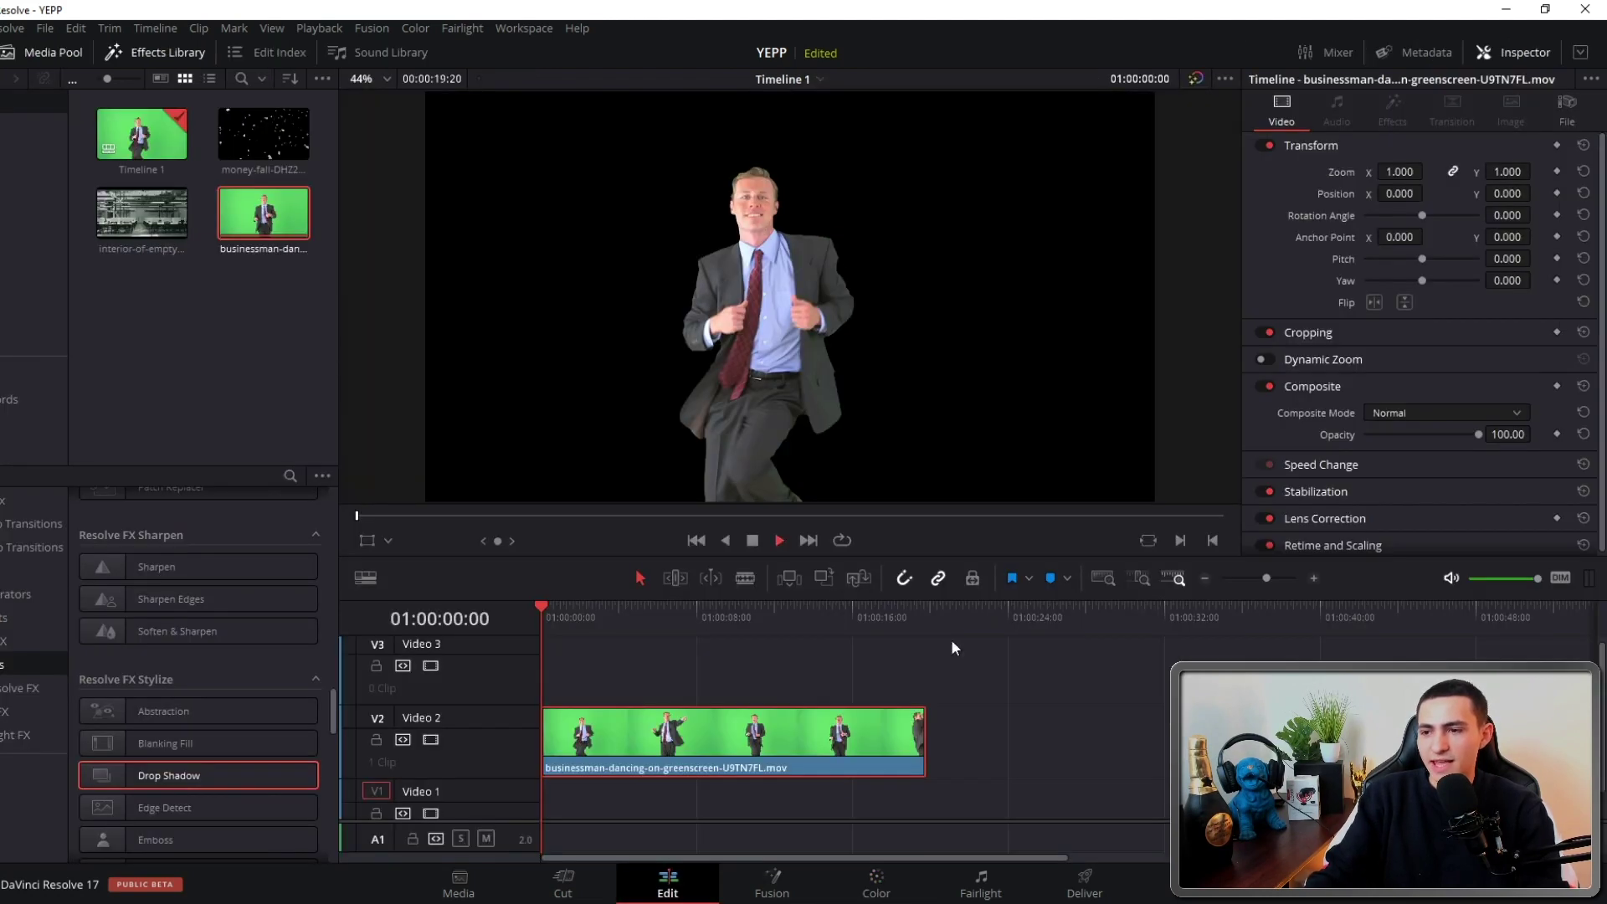
{"action": "key", "text": "space"}
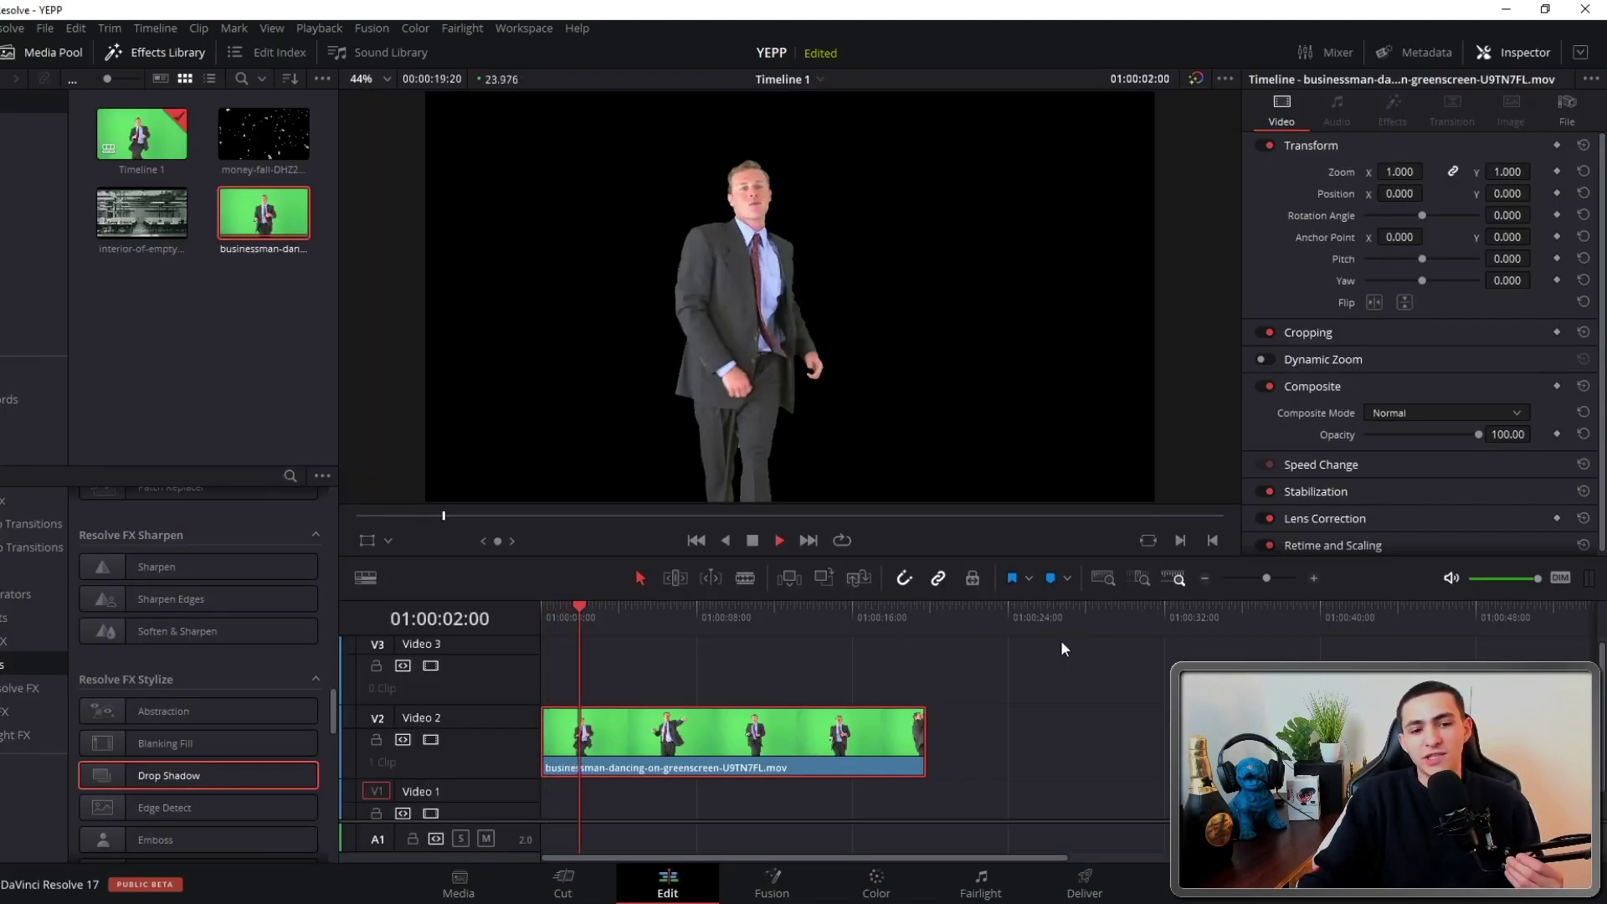